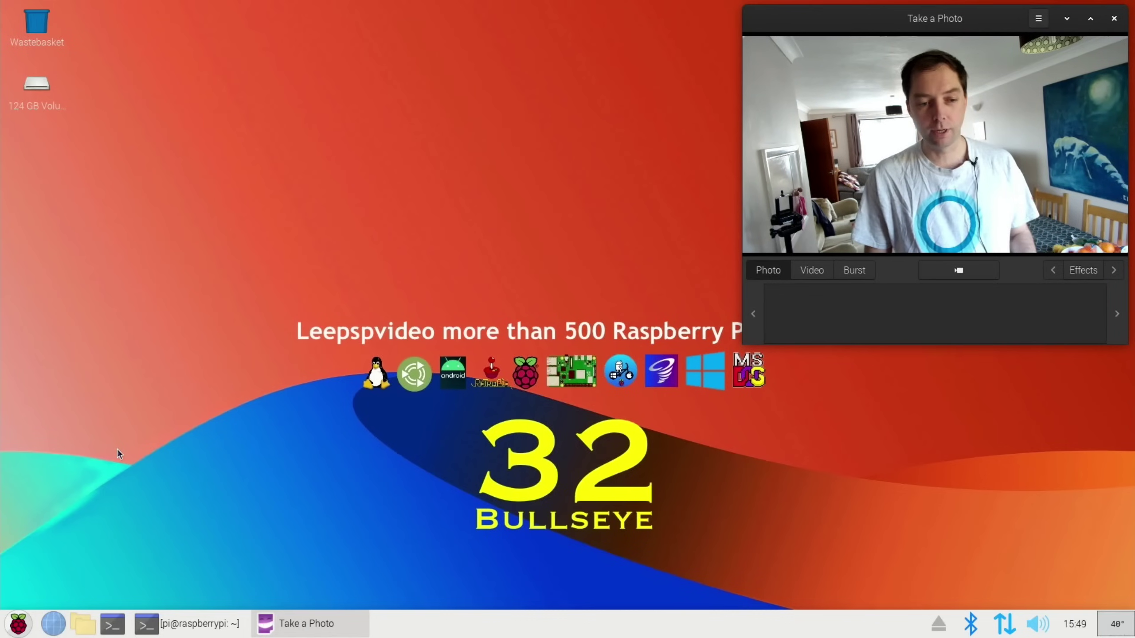
- Launch Pi-Apps from Accessories and install Puffin from the Internet > Browsers list
{"action": "left_click", "coordinate": [20, 623]}
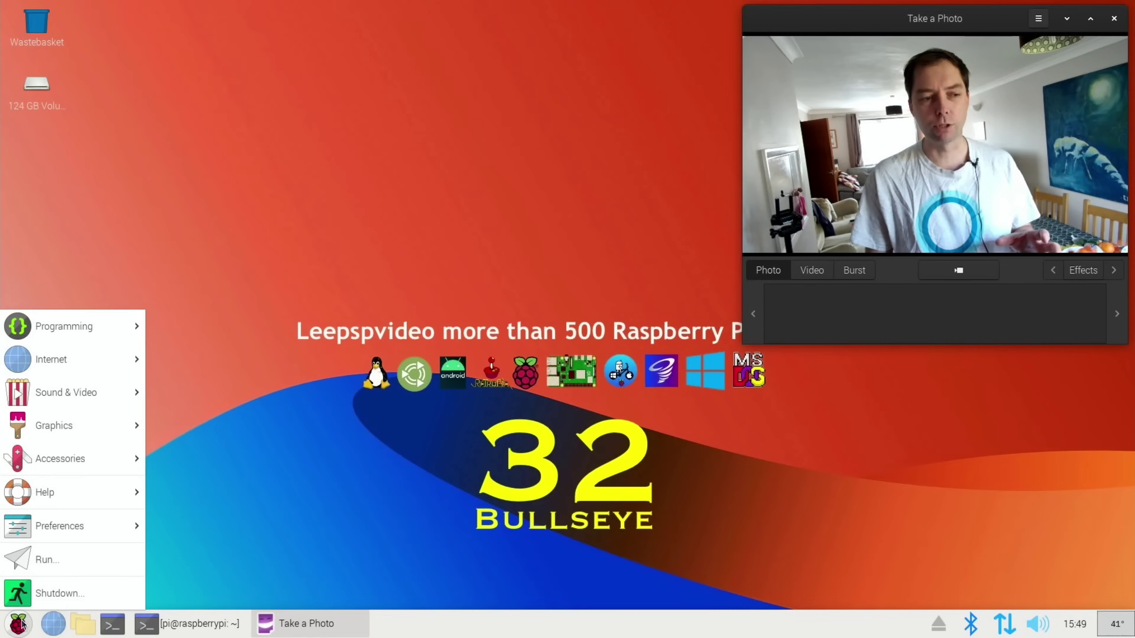
{"action": "mouse_move", "coordinate": [39, 491]}
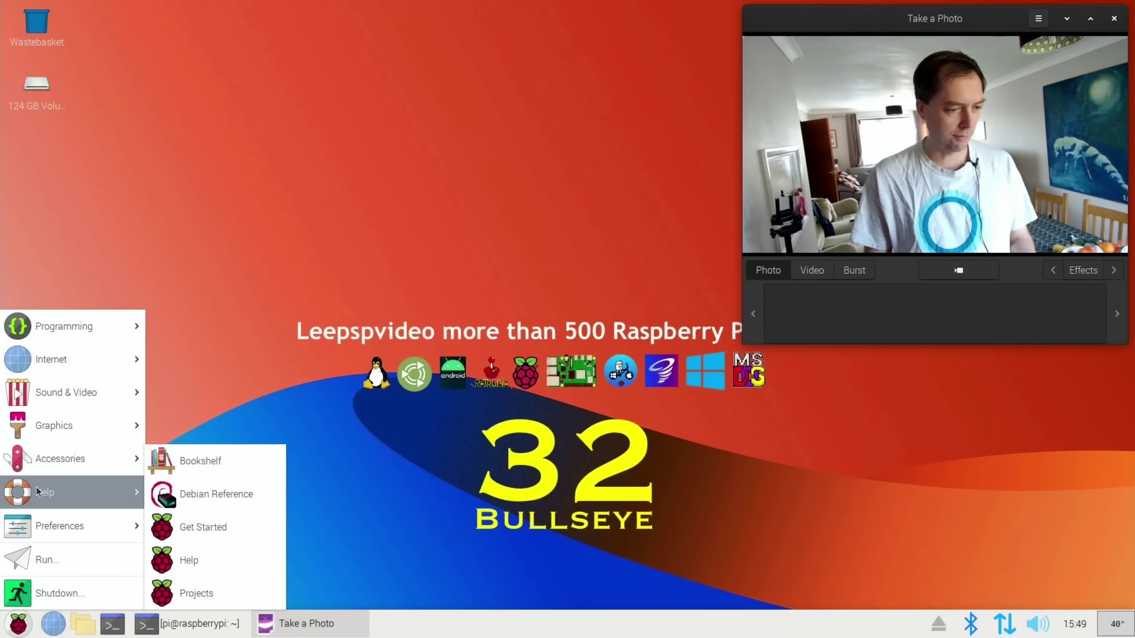
{"action": "mouse_move", "coordinate": [47, 461]}
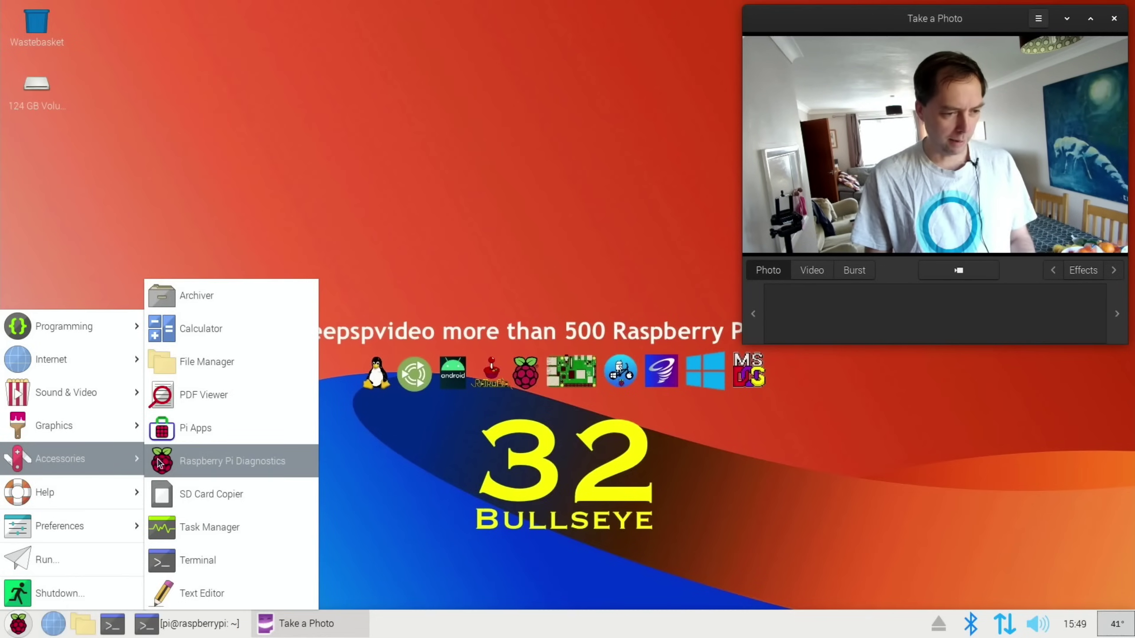
{"action": "left_click", "coordinate": [170, 429]}
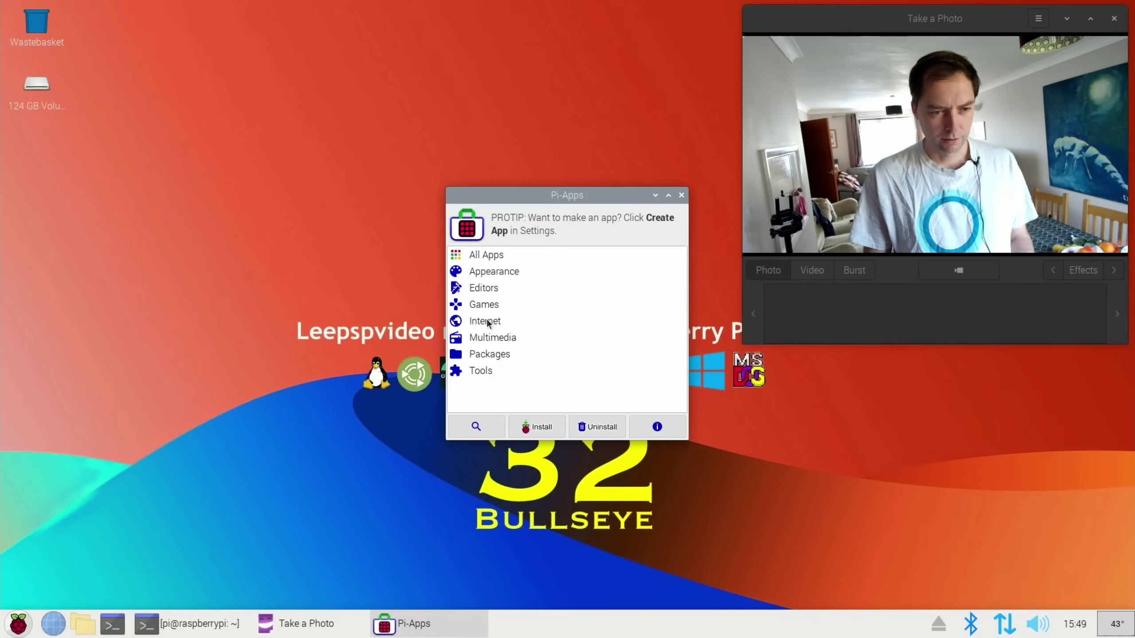
{"action": "double_click", "coordinate": [486, 320]}
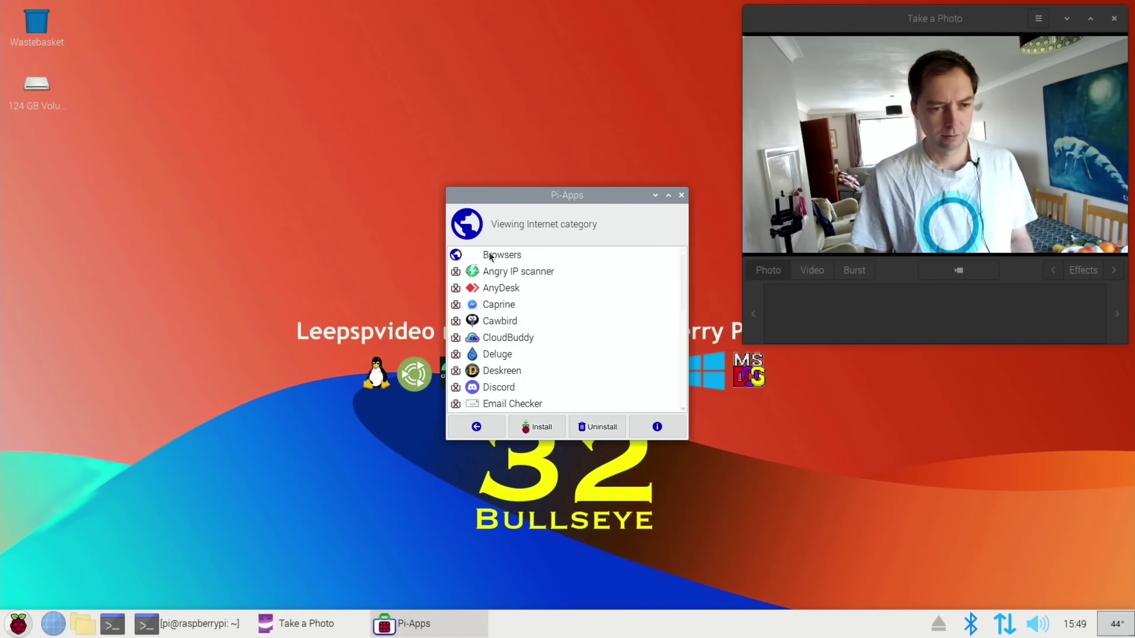
{"action": "double_click", "coordinate": [493, 256]}
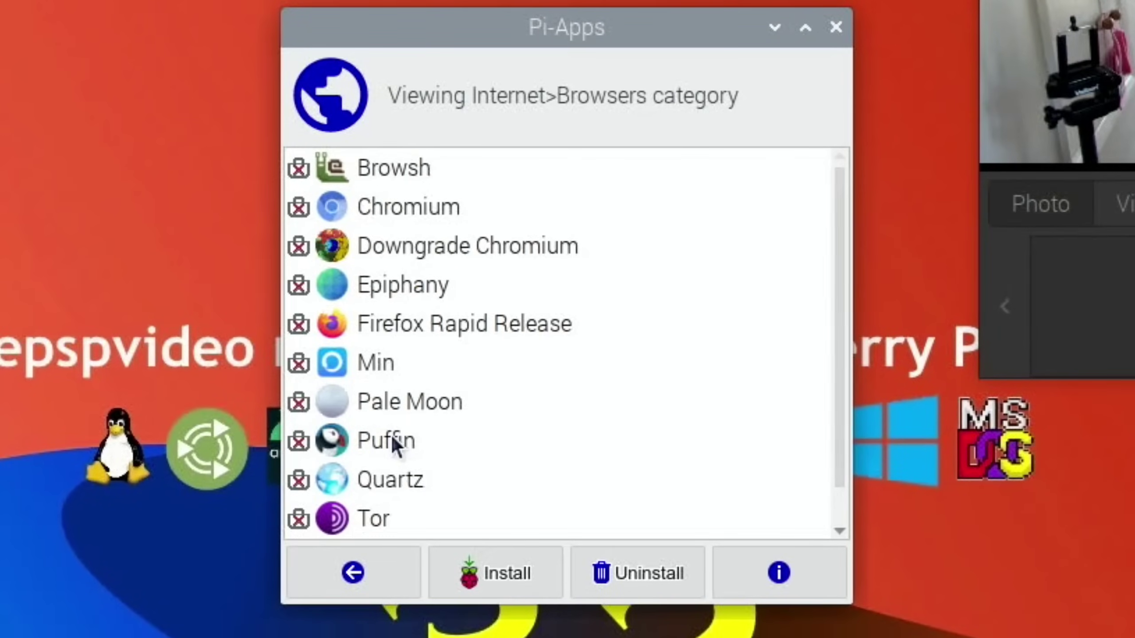
{"action": "mouse_move", "coordinate": [393, 438]}
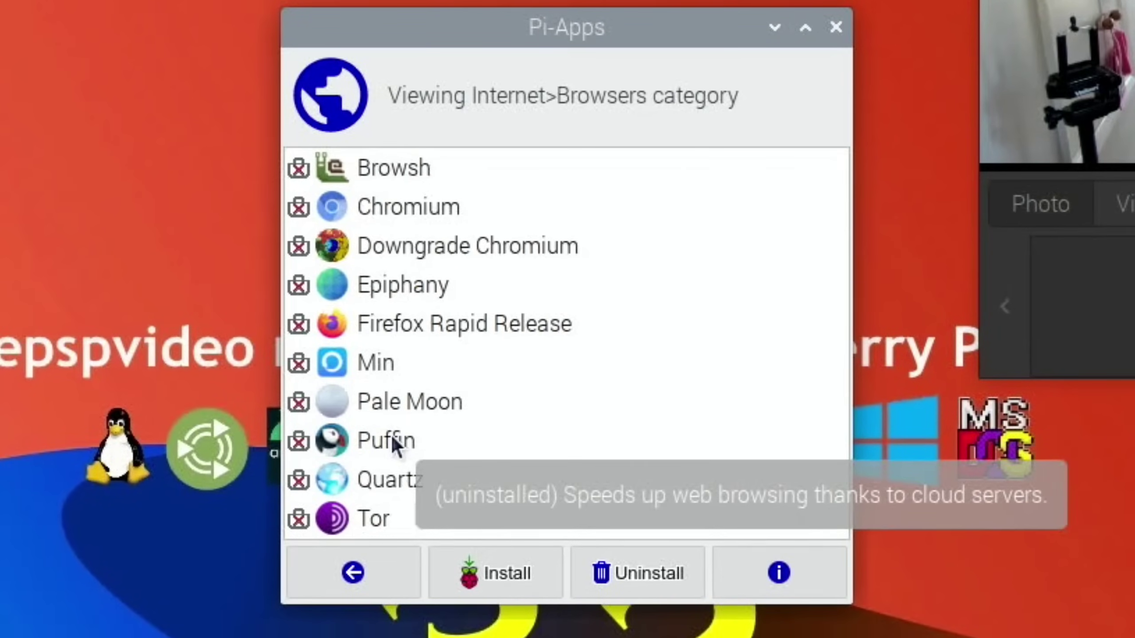
{"action": "left_click", "coordinate": [392, 438]}
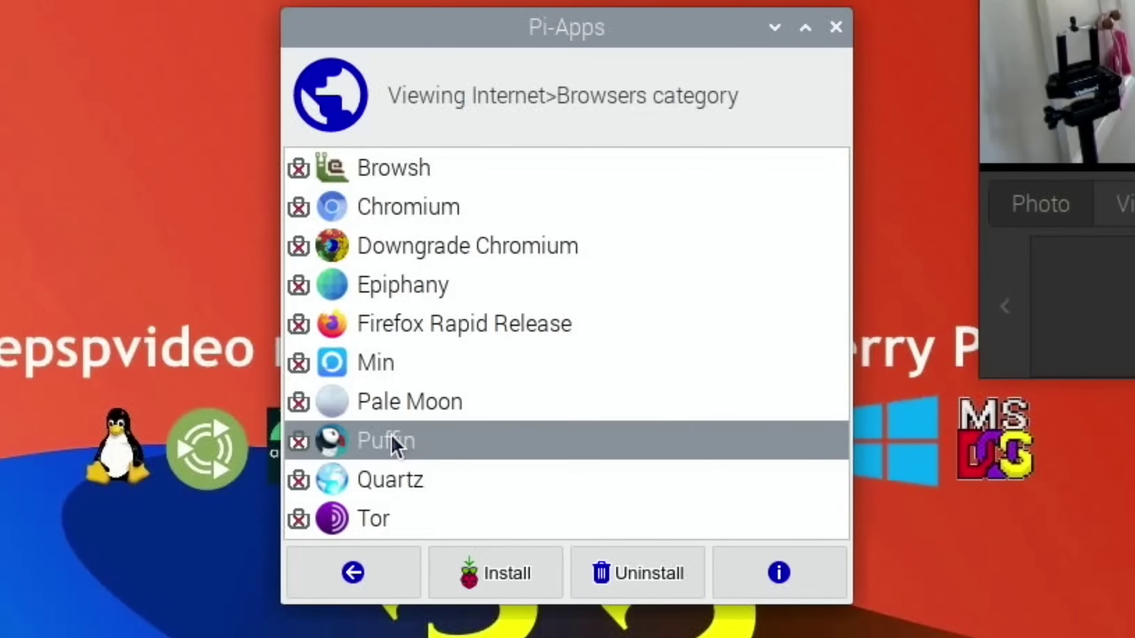
{"action": "left_click", "coordinate": [507, 577]}
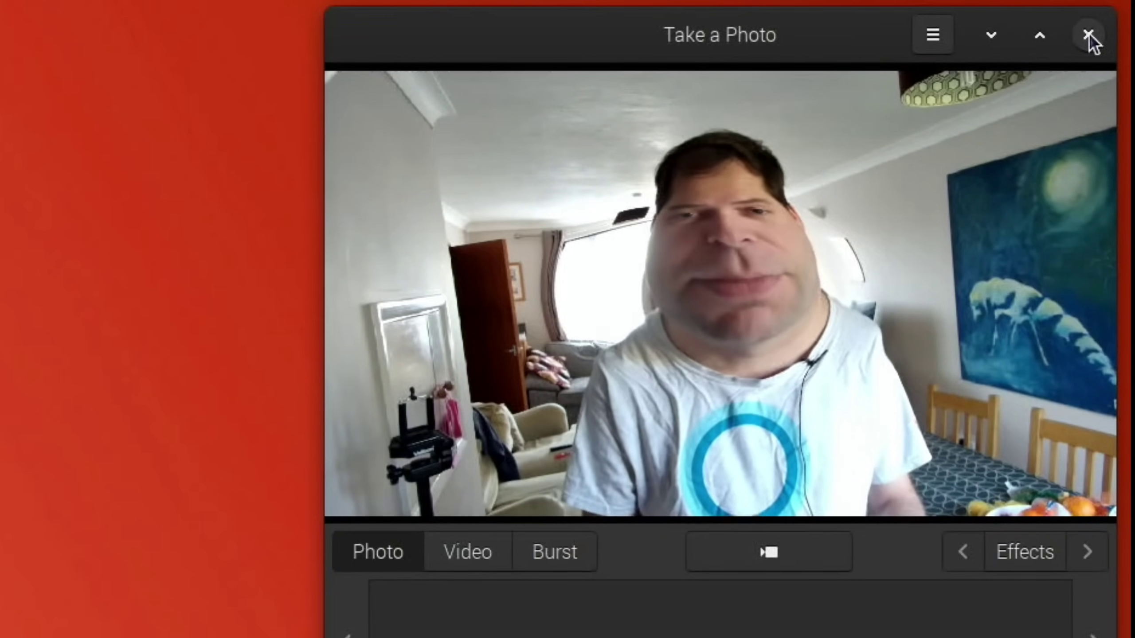
- Close the camera preview, minimize Geany and bring Puffin Browser to the front
{"action": "left_click", "coordinate": [1088, 33]}
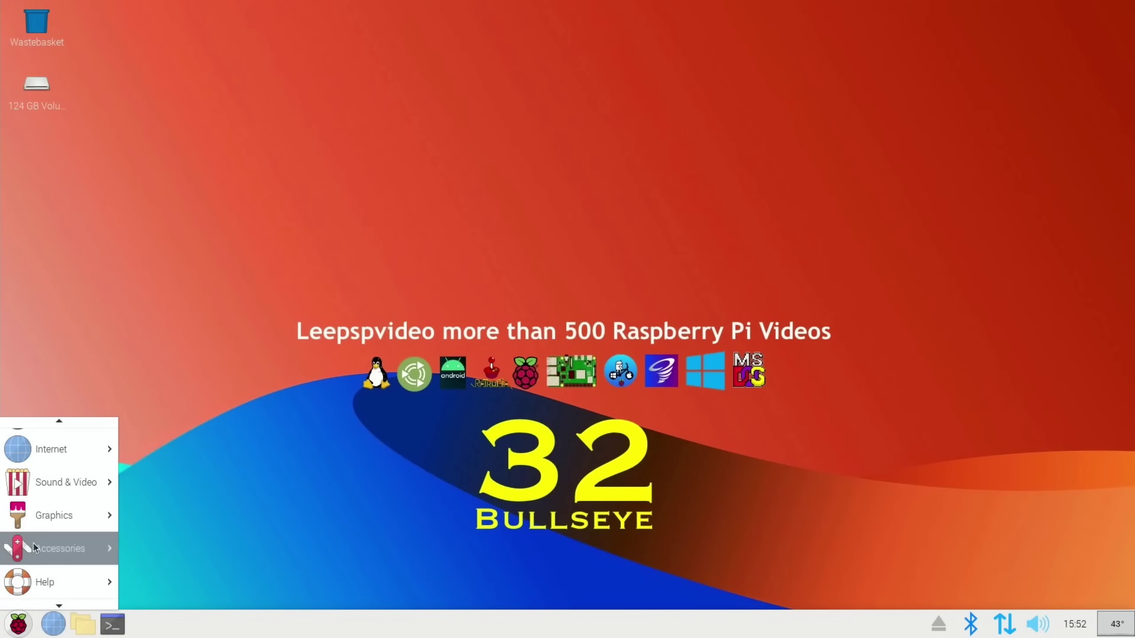
{"action": "mouse_move", "coordinate": [71, 458]}
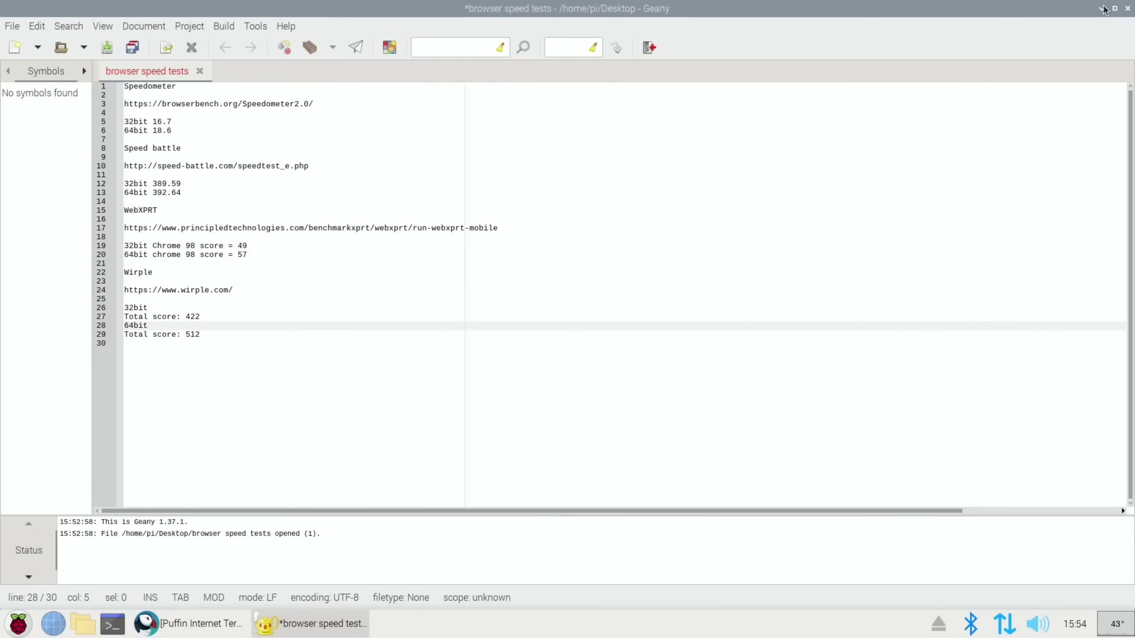
{"action": "left_click", "coordinate": [1101, 8]}
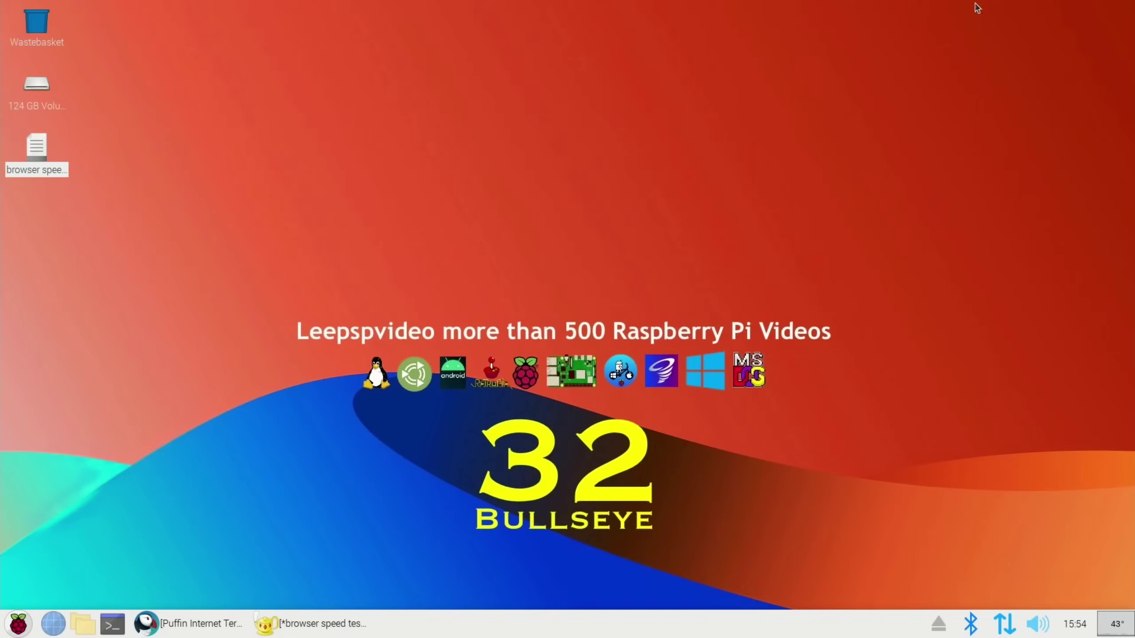
{"action": "left_click", "coordinate": [200, 614]}
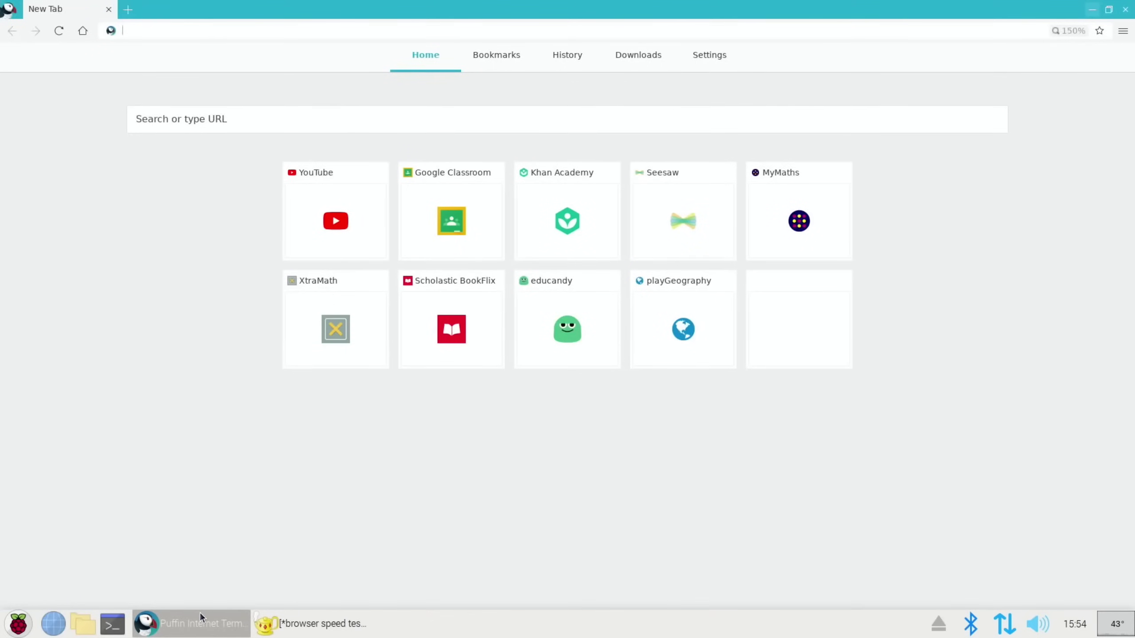
- Paste the Speedometer 2.0 address into Puffin's search box, load it and start the test
{"action": "right_click", "coordinate": [195, 119]}
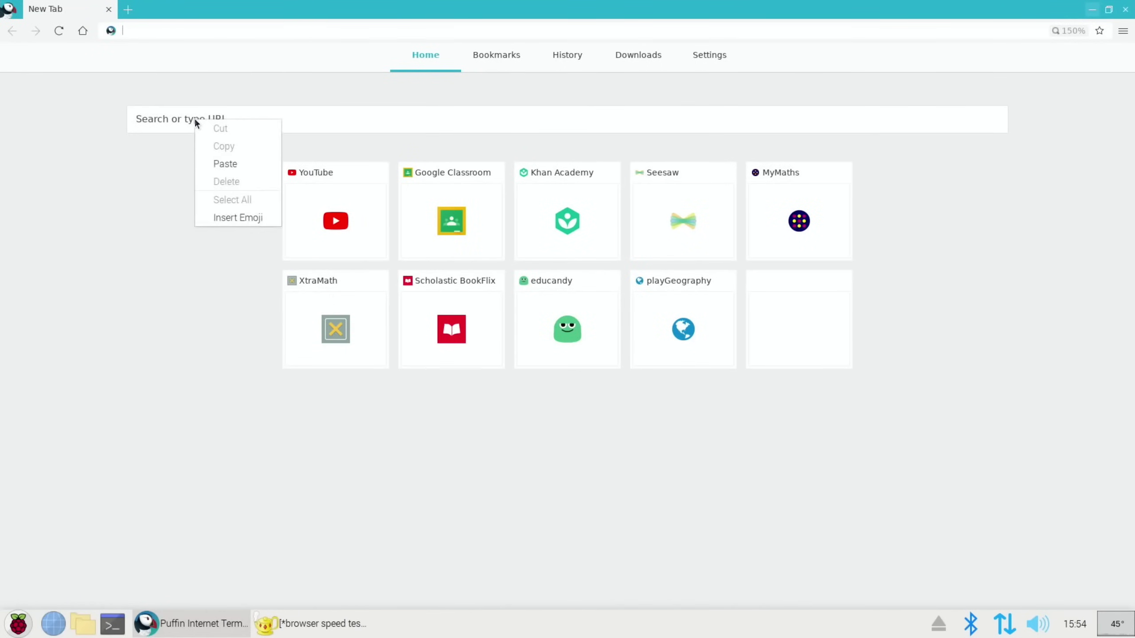
{"action": "left_click", "coordinate": [216, 158]}
{"action": "key", "text": "Return"}
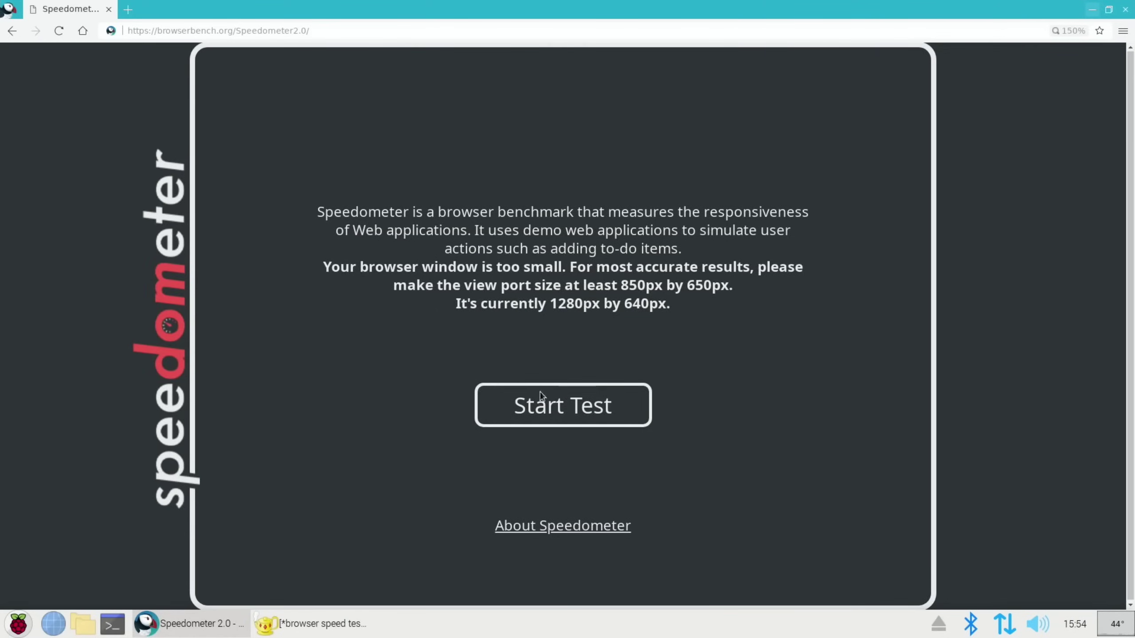
{"action": "left_click", "coordinate": [542, 402]}
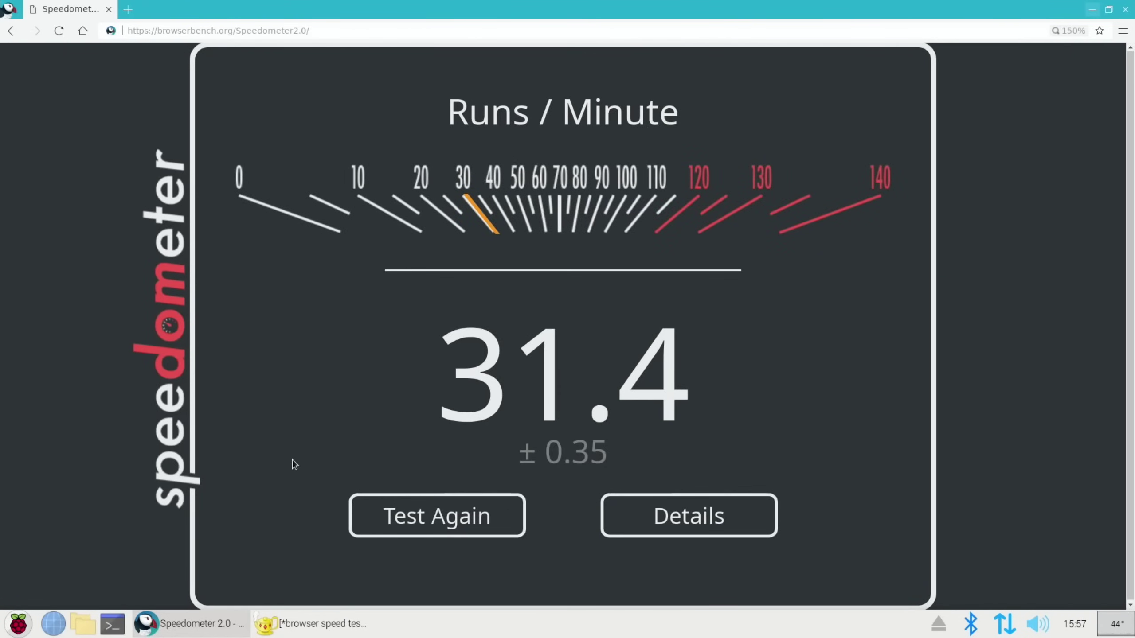
- Add 'puffin 32bit 31.4' in Geany below the '64bit 18.6' Speedometer line
{"action": "left_click", "coordinate": [313, 624]}
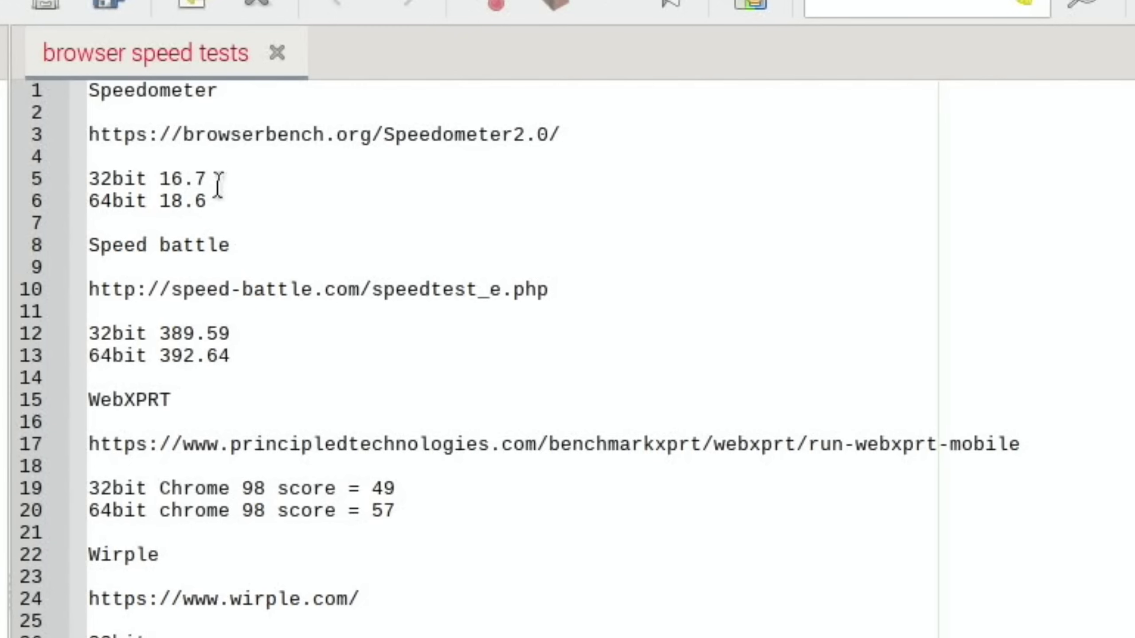
{"action": "left_click", "coordinate": [219, 201]}
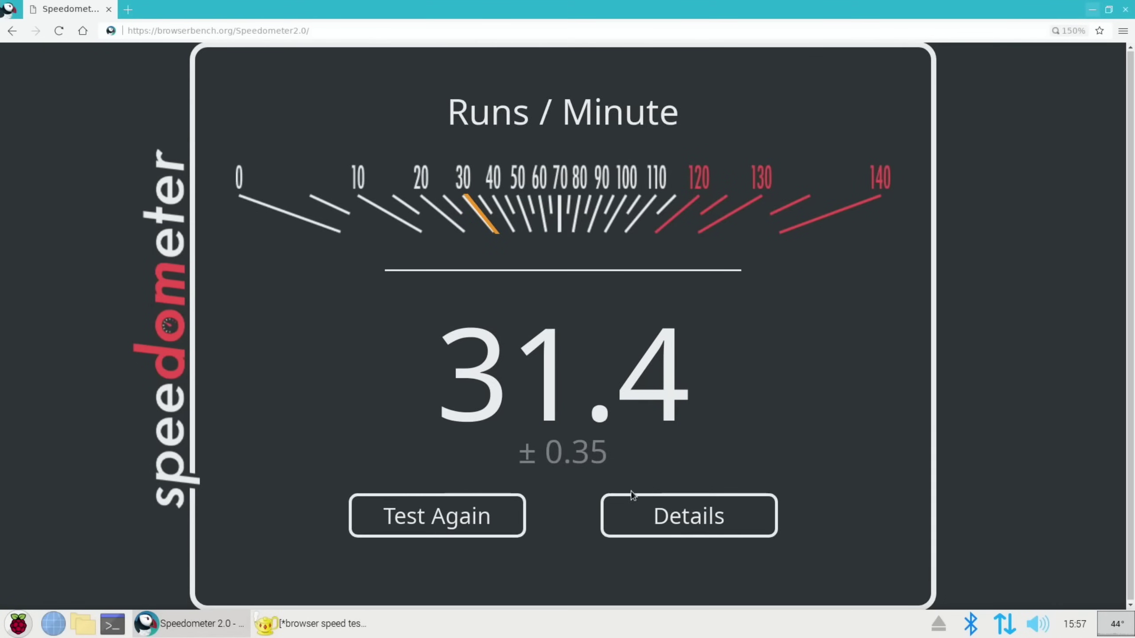
{"action": "left_click", "coordinate": [651, 509]}
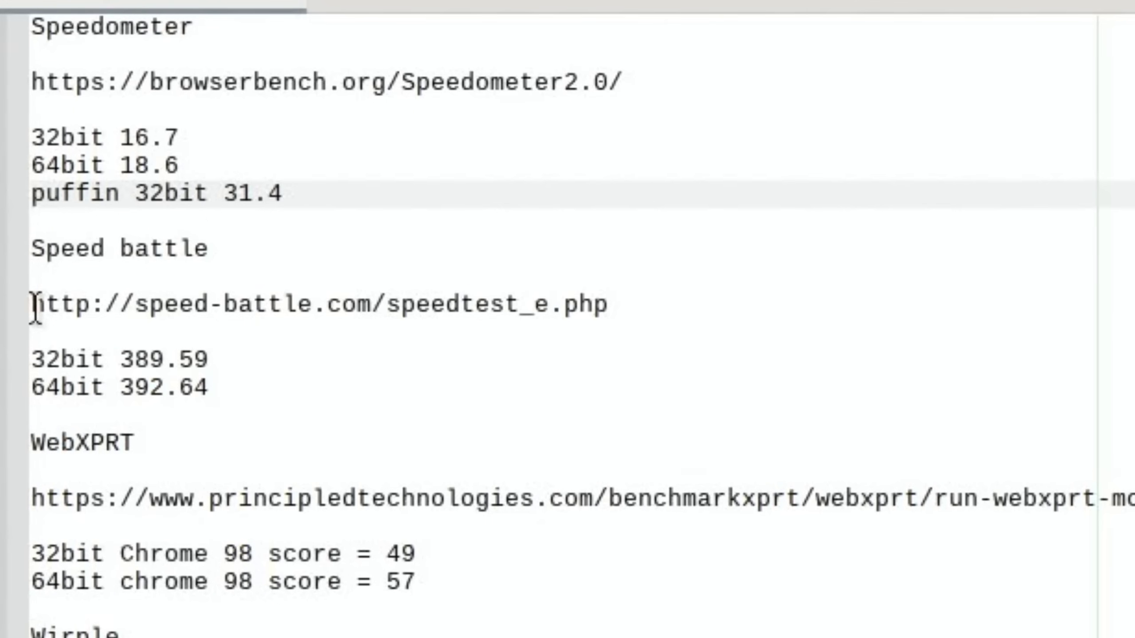
- Copy the Speed Battle address and log 'puffin 669.24' under the 64bit Speed battle result
{"action": "left_click_drag", "start_coordinate": [35, 306], "coordinate": [609, 310]}
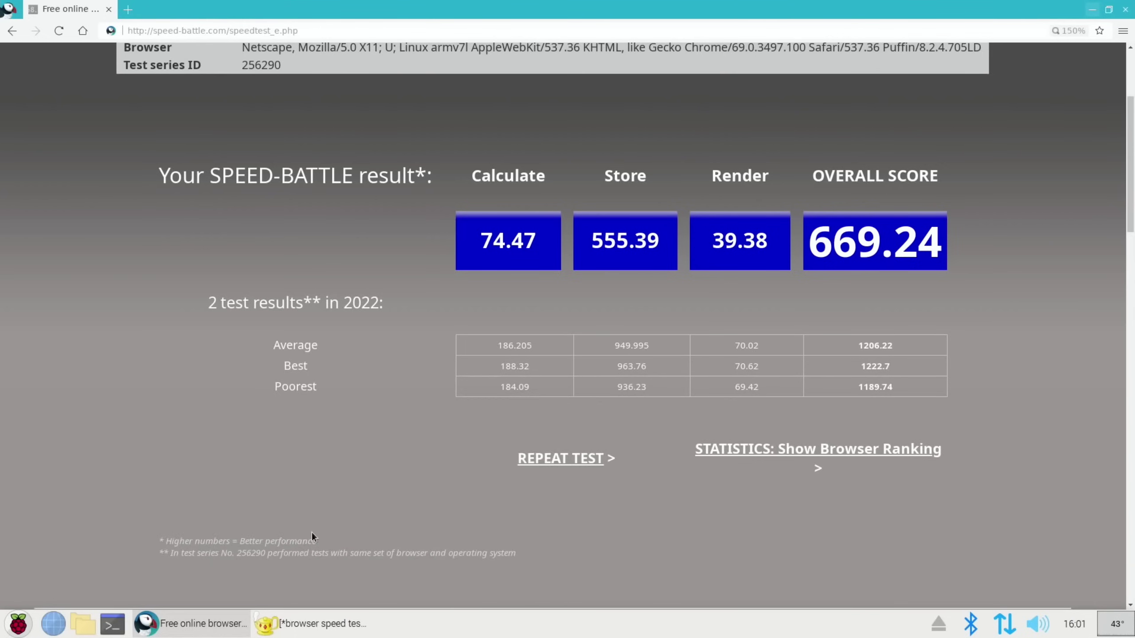
{"action": "left_click", "coordinate": [306, 624]}
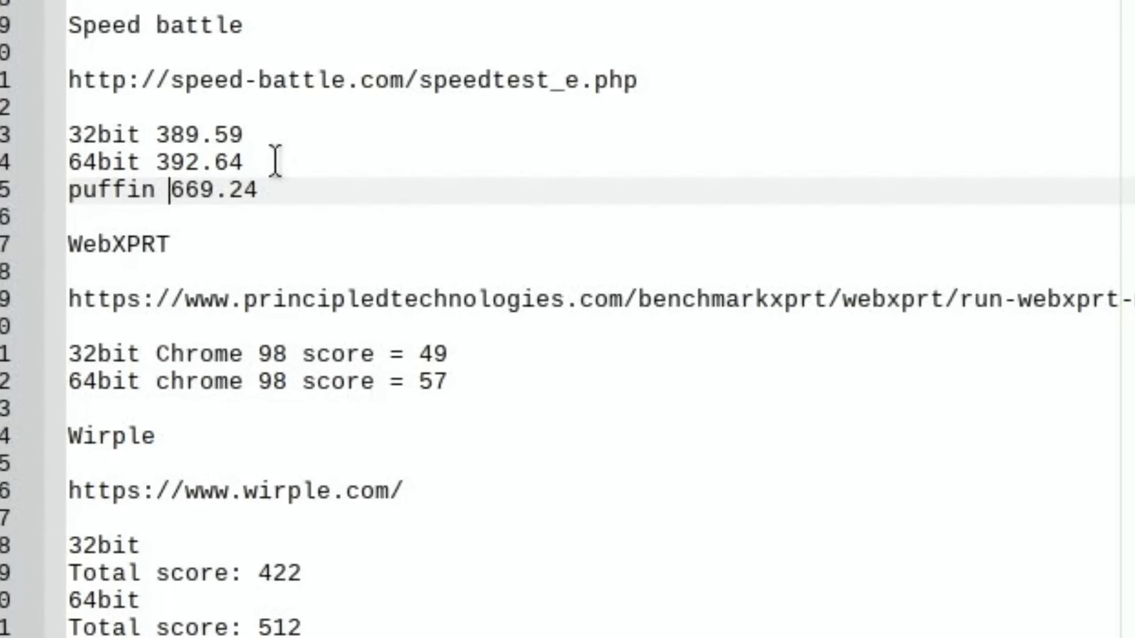
- Copy the WebXPRT URL from Geany, reset Puffin's zoom to 100% and start WebXPRT 3
{"action": "left_click", "coordinate": [282, 192]}
{"action": "triple_click", "coordinate": [395, 299]}
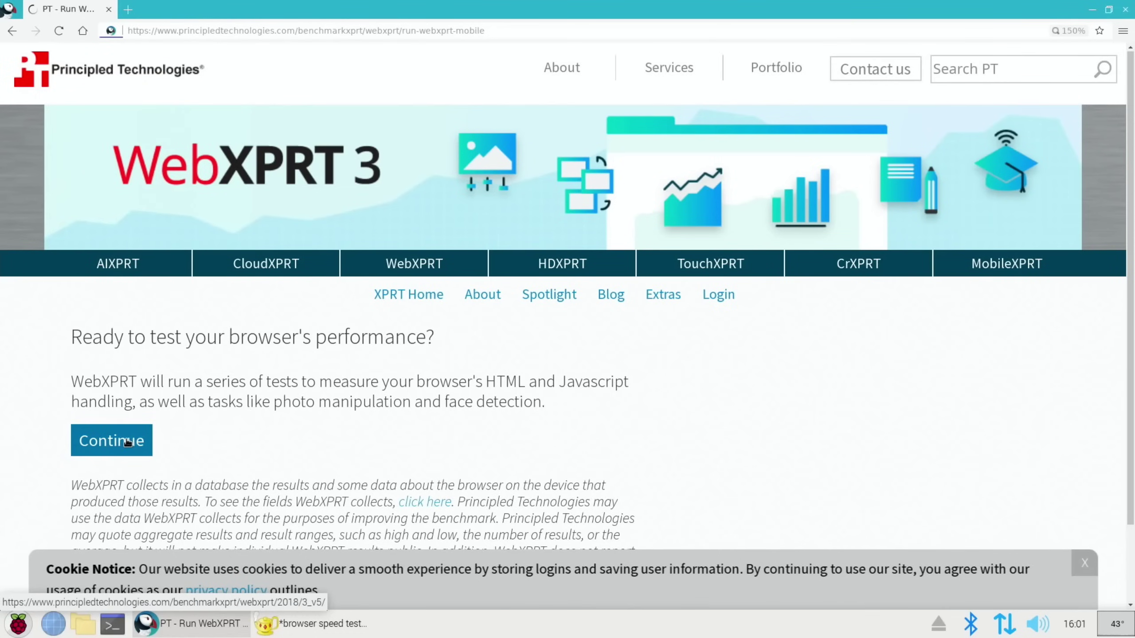
{"action": "left_click", "coordinate": [1069, 30]}
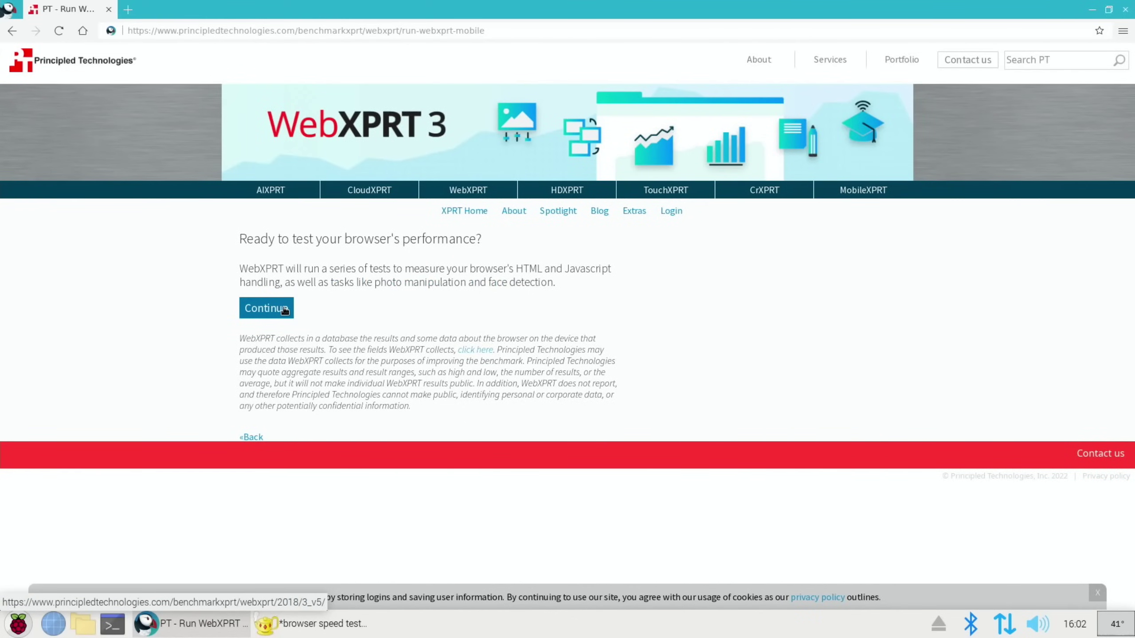
{"action": "left_click", "coordinate": [285, 309]}
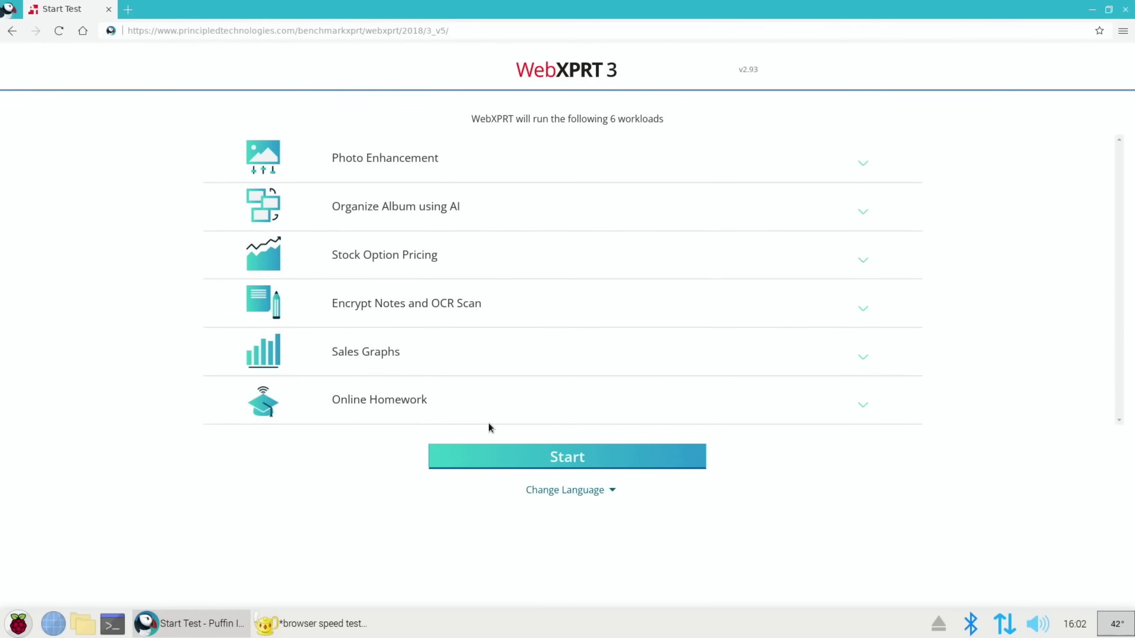
{"action": "left_click", "coordinate": [525, 462]}
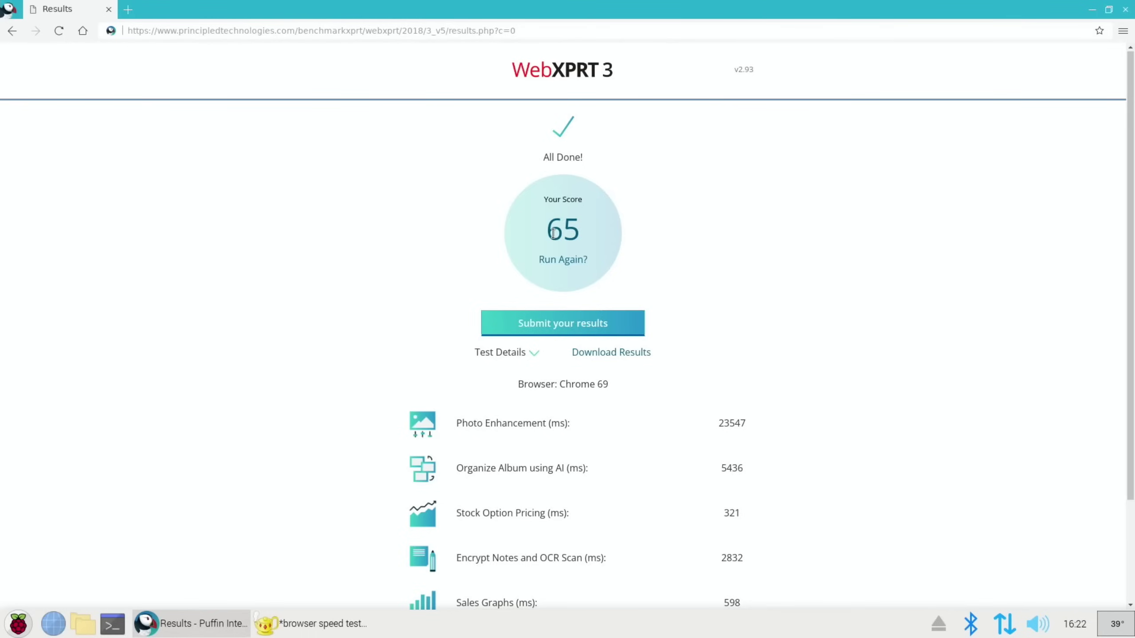
- Add 'puffin 32bit score = 65' under the WebXPRT Chrome 98 scores, then return to Puffin
{"action": "left_click", "coordinate": [322, 623]}
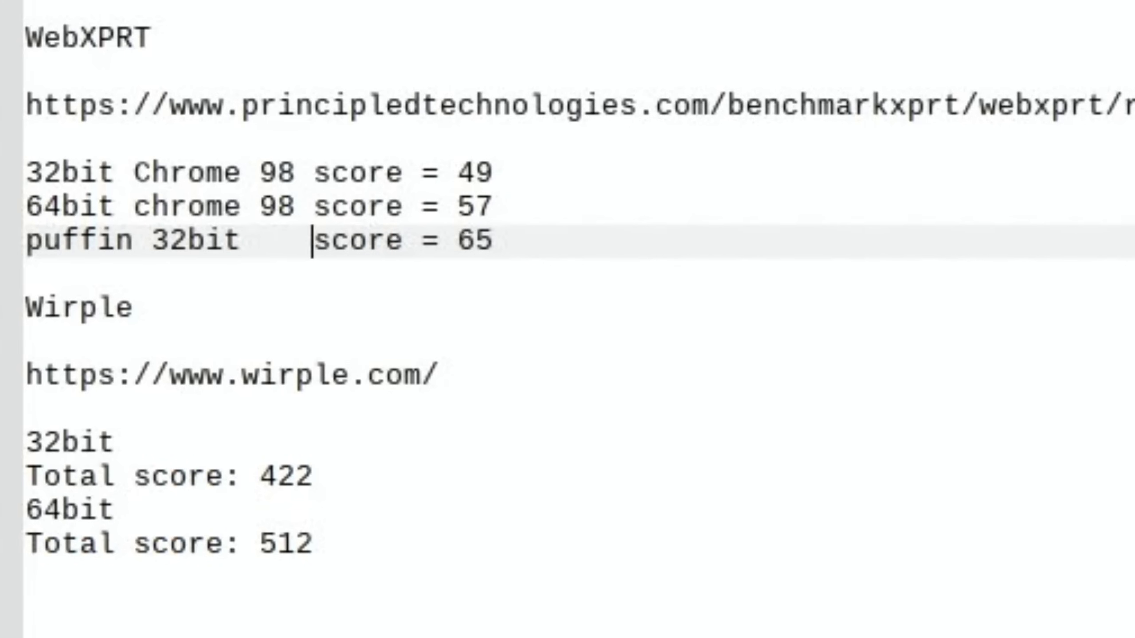
{"action": "left_click", "coordinate": [197, 624]}
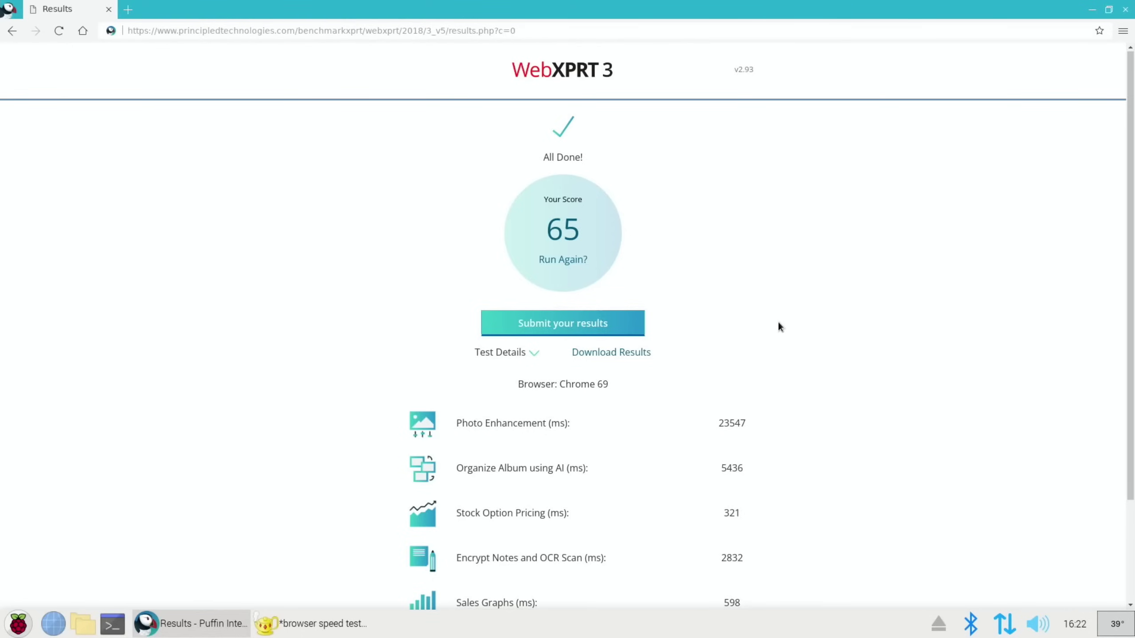
- Load wirple.com, run the HTML5 3D Benchmark, and log 'puffin score: 1014' in Geany
{"action": "scroll", "coordinate": [778, 324], "scroll_direction": "down", "scroll_amount": 3}
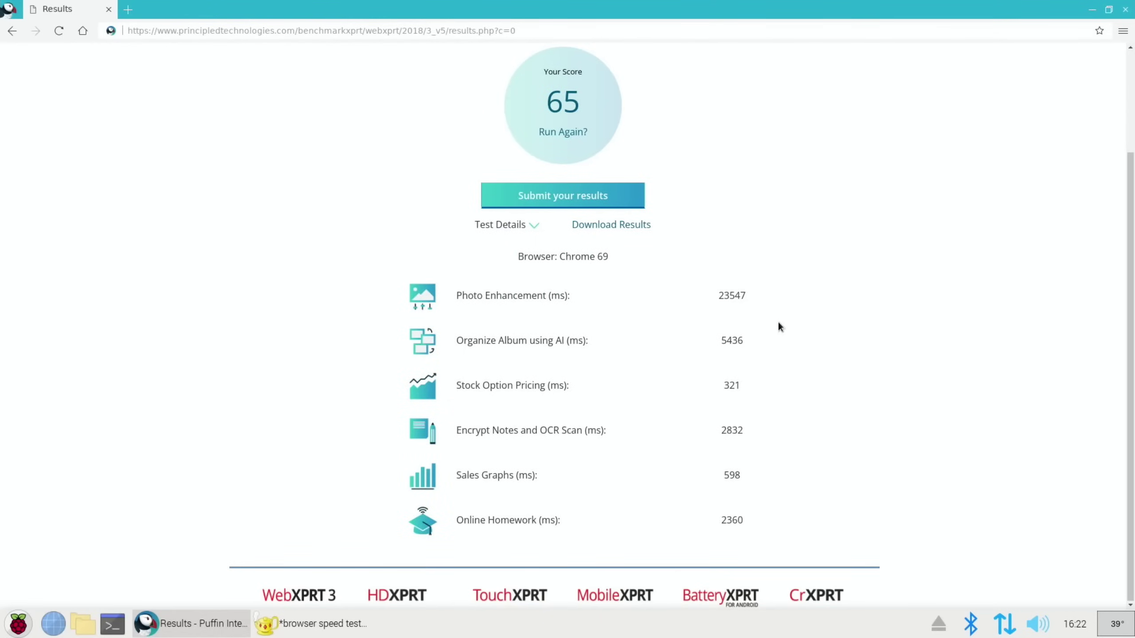
{"action": "scroll", "coordinate": [668, 223], "scroll_direction": "up", "scroll_amount": 3}
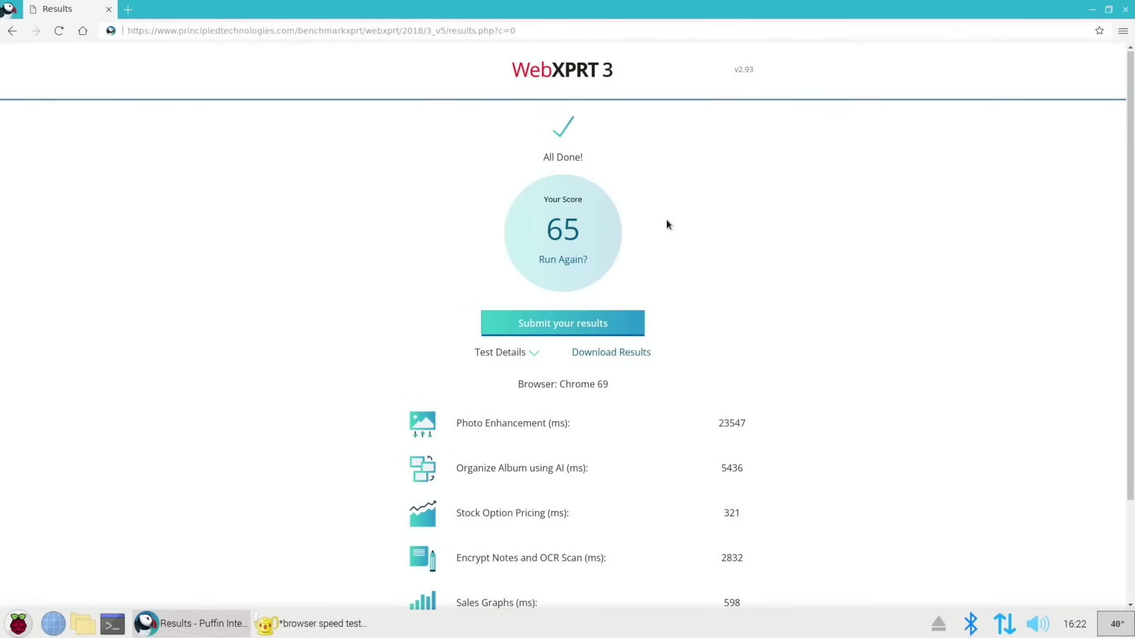
{"action": "left_click", "coordinate": [314, 625]}
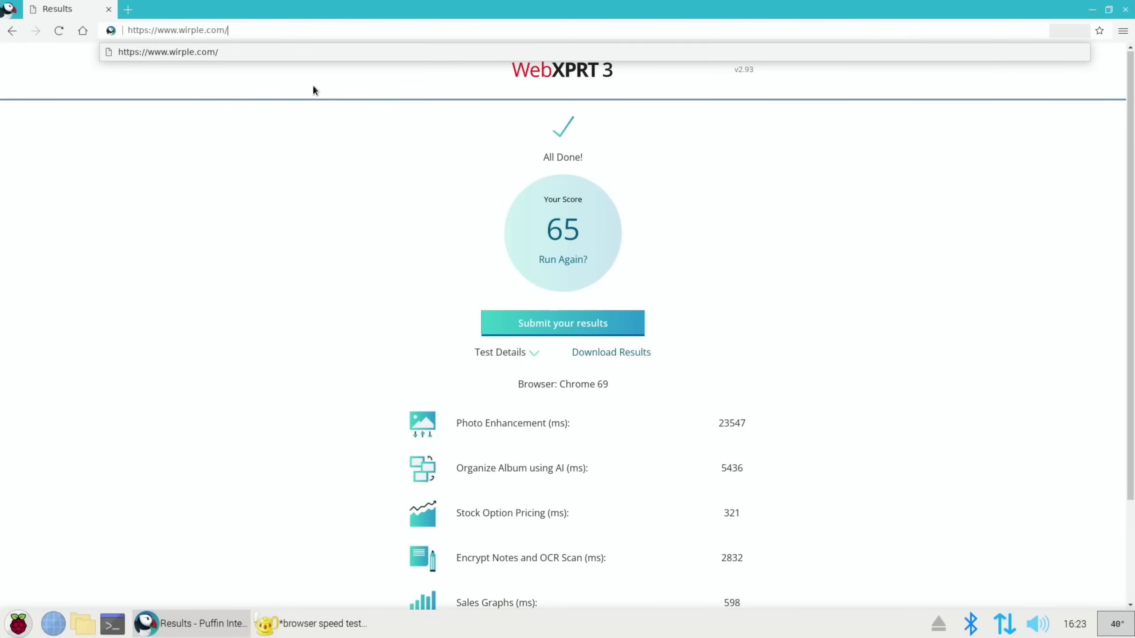
{"action": "key", "text": "Return"}
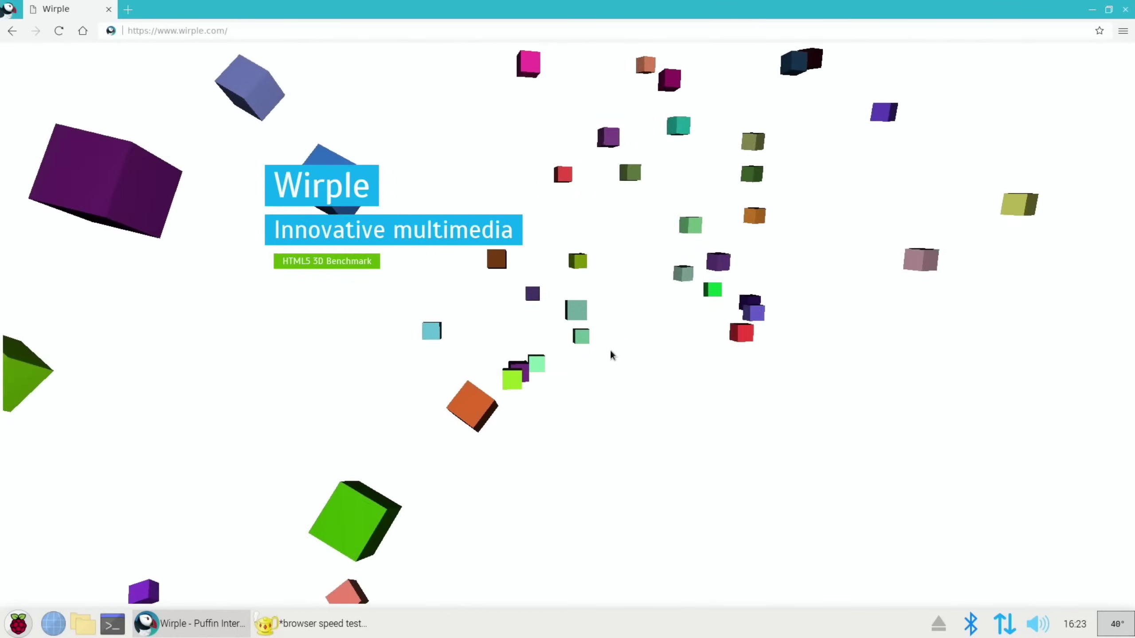
{"action": "left_click", "coordinate": [329, 263]}
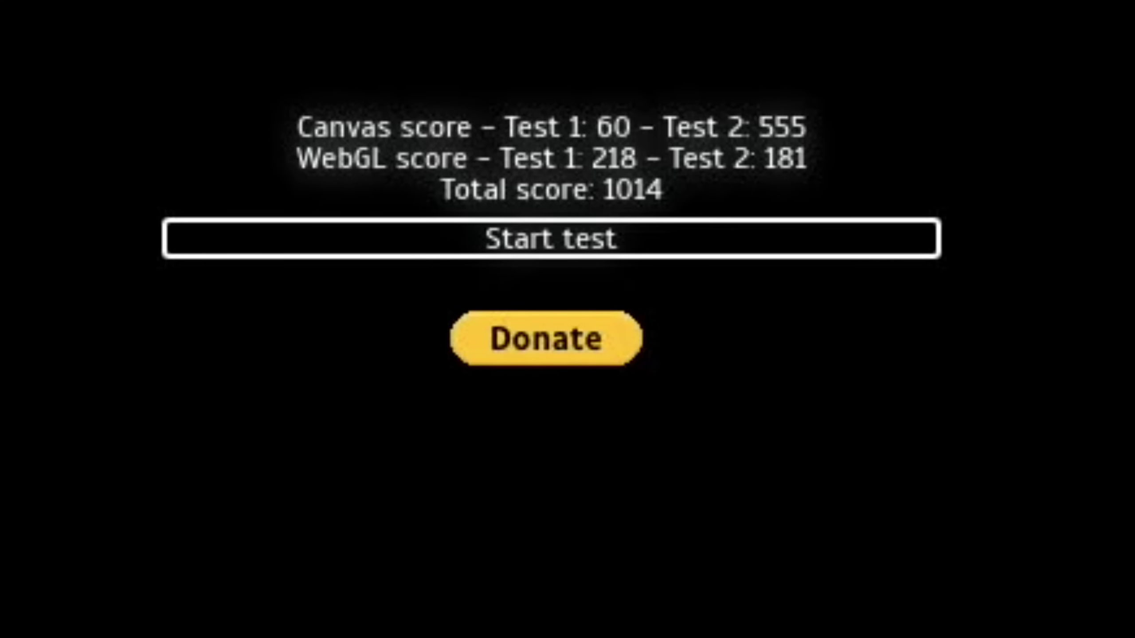
{"action": "left_click", "coordinate": [313, 624]}
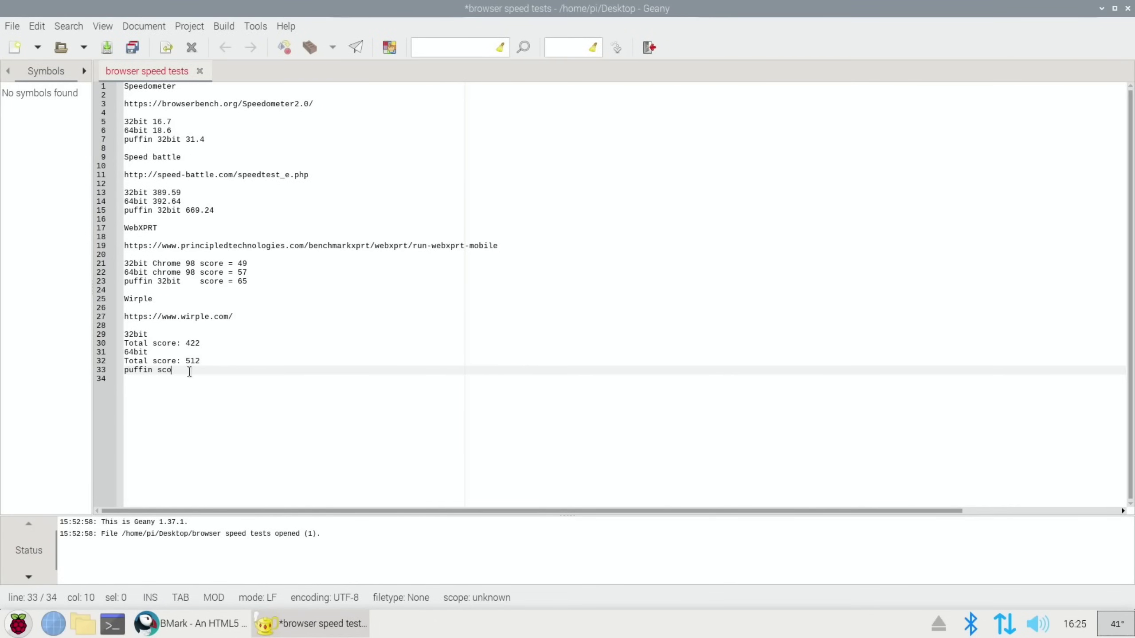
{"action": "type", "text": ": 1014"}
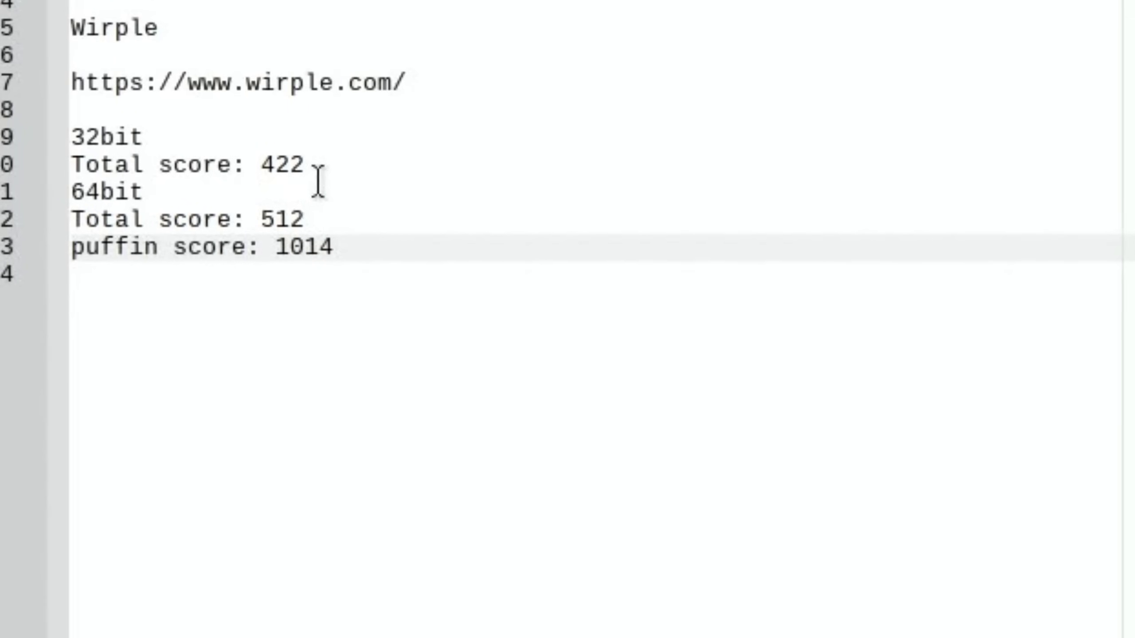
- Copy the wirple.com address from Puffin's address bar and close Puffin Browser
{"action": "left_click", "coordinate": [214, 628]}
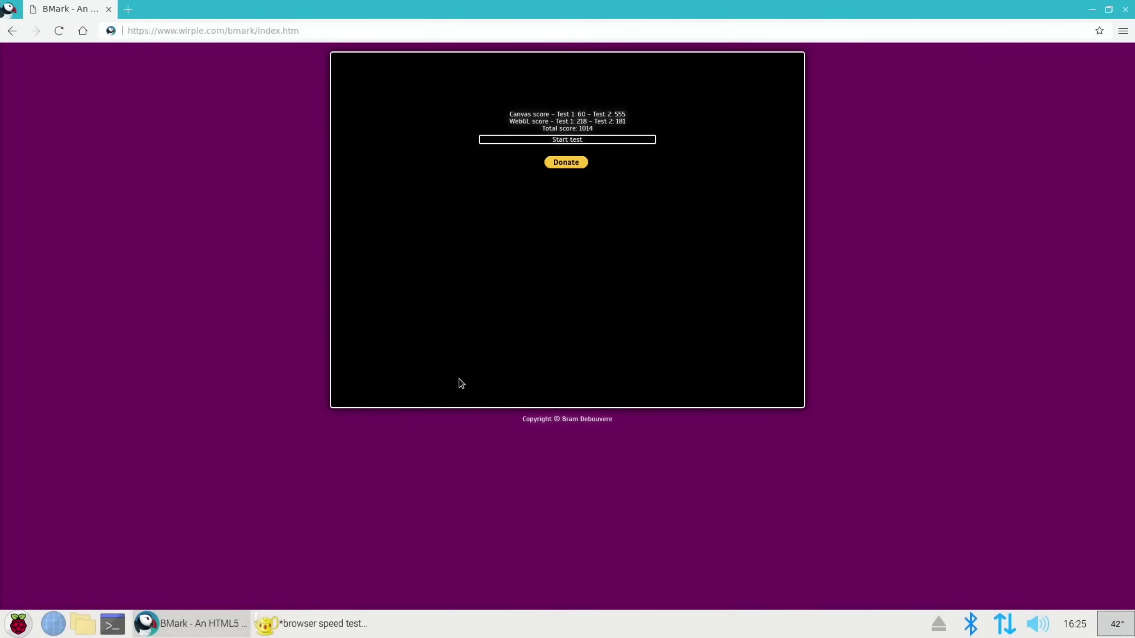
{"action": "key", "text": "ctrl+l"}
{"action": "key", "text": "End"}
{"action": "key", "text": "BackSpace"}
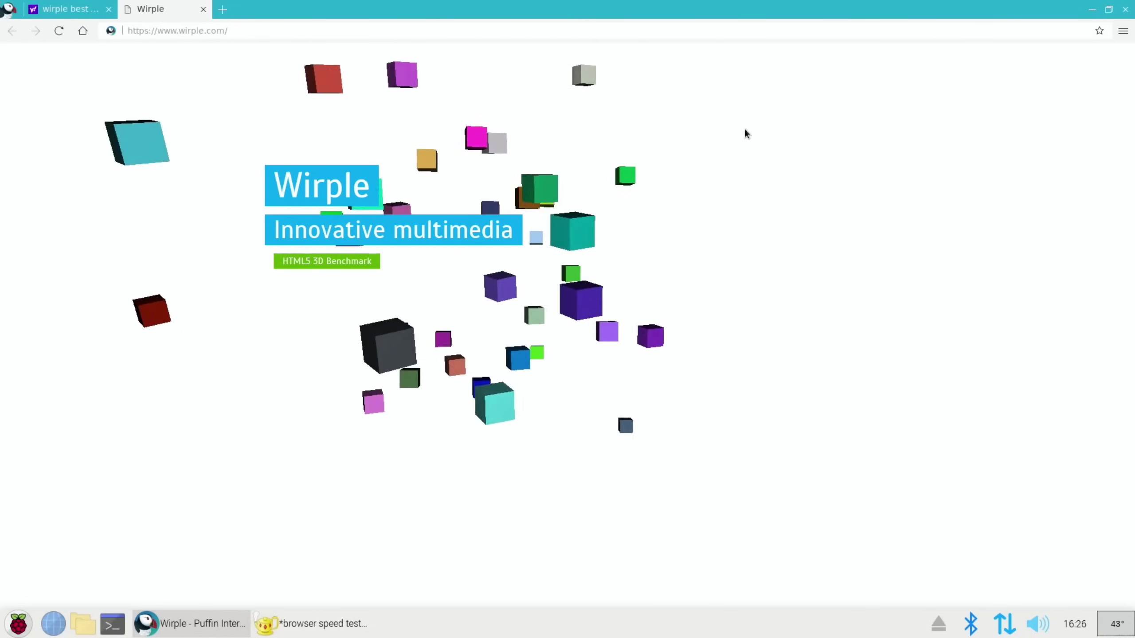
{"action": "right_click", "coordinate": [209, 32]}
{"action": "left_click", "coordinate": [230, 64]}
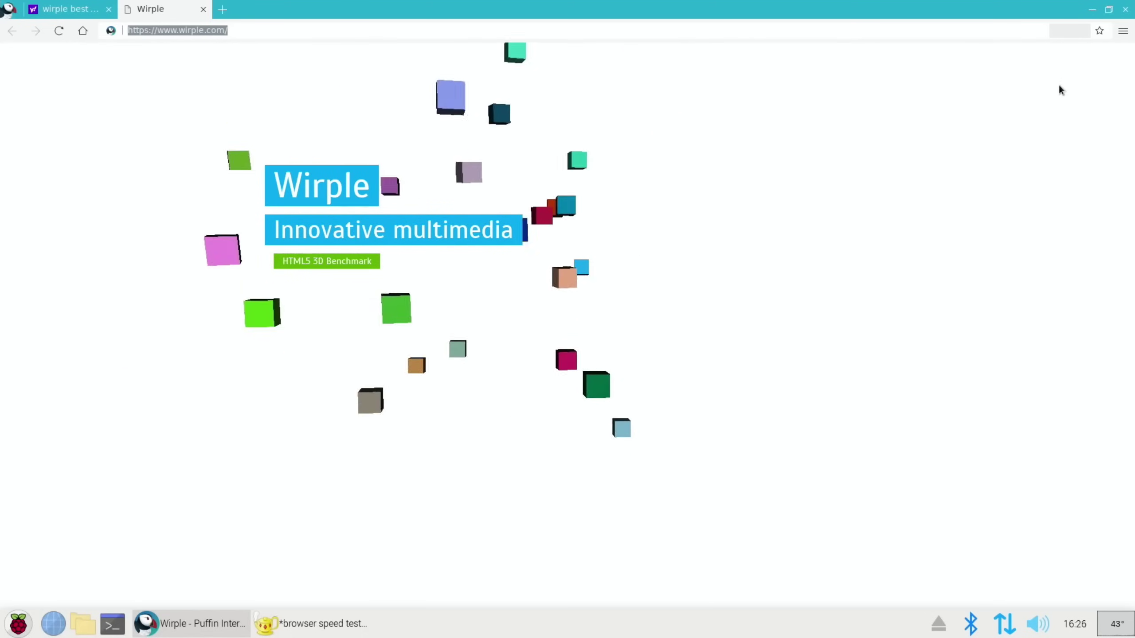
{"action": "left_click", "coordinate": [1126, 9]}
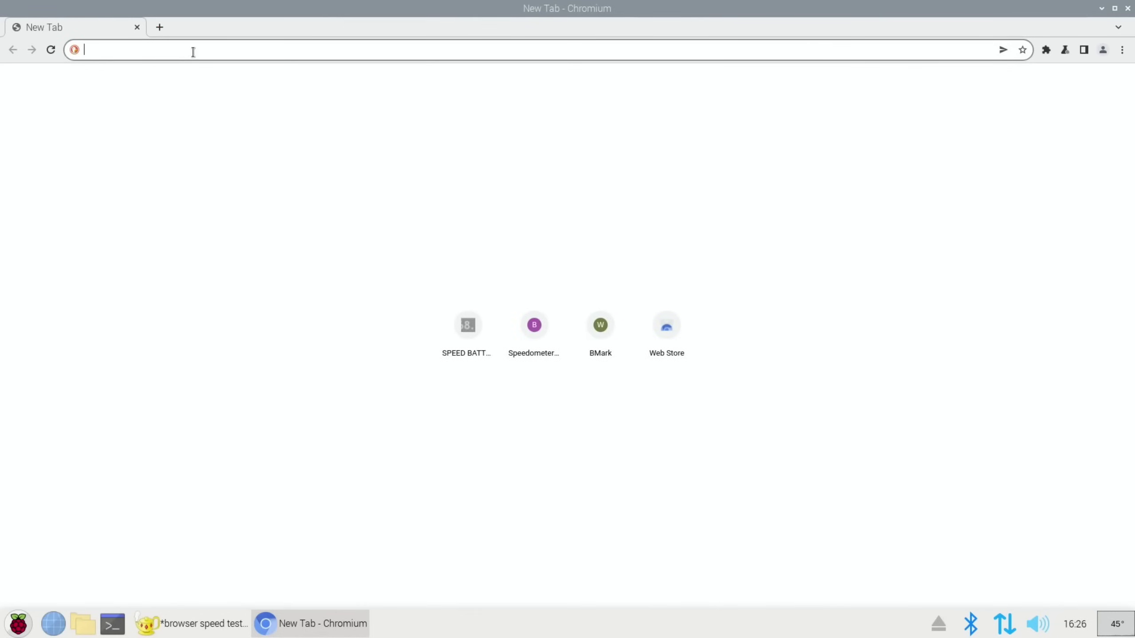
{"action": "right_click", "coordinate": [193, 52]}
{"action": "left_click", "coordinate": [245, 164]}
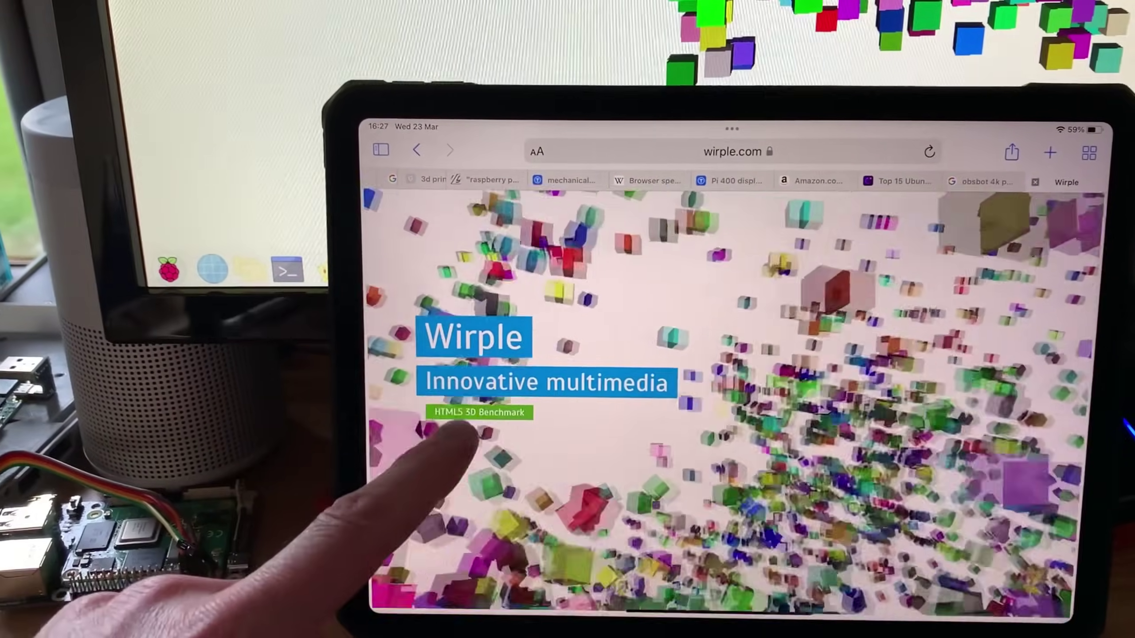
- Start Wirple's HTML5 3D benchmark test on the iPad, then launch it in Chromium on the Pi
{"action": "left_click", "coordinate": [456, 388]}
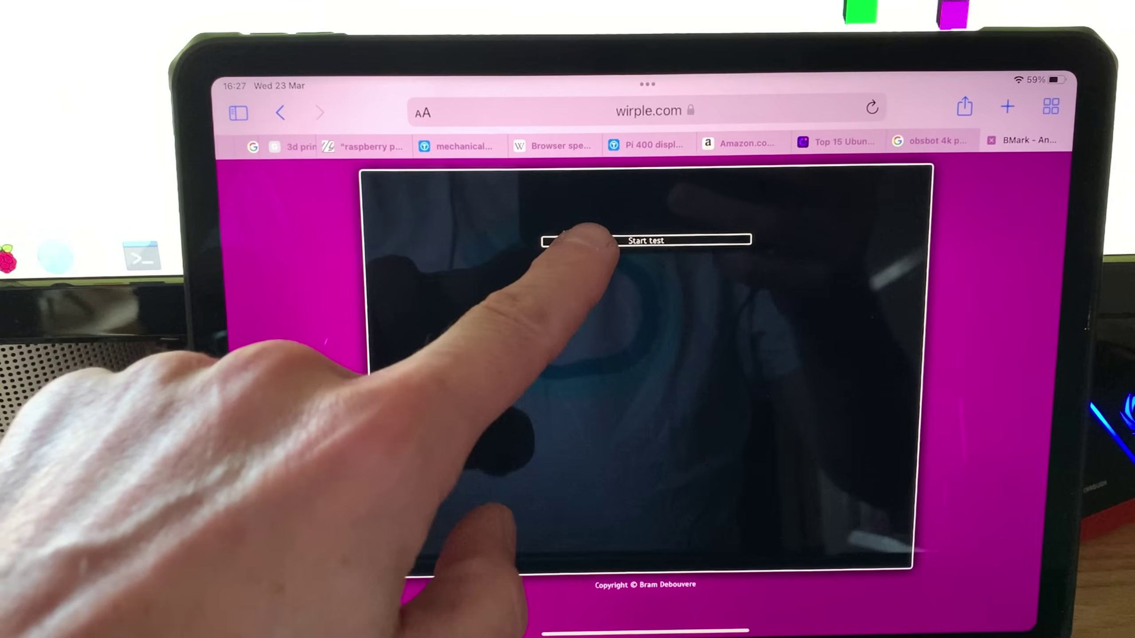
{"action": "left_click", "coordinate": [591, 240]}
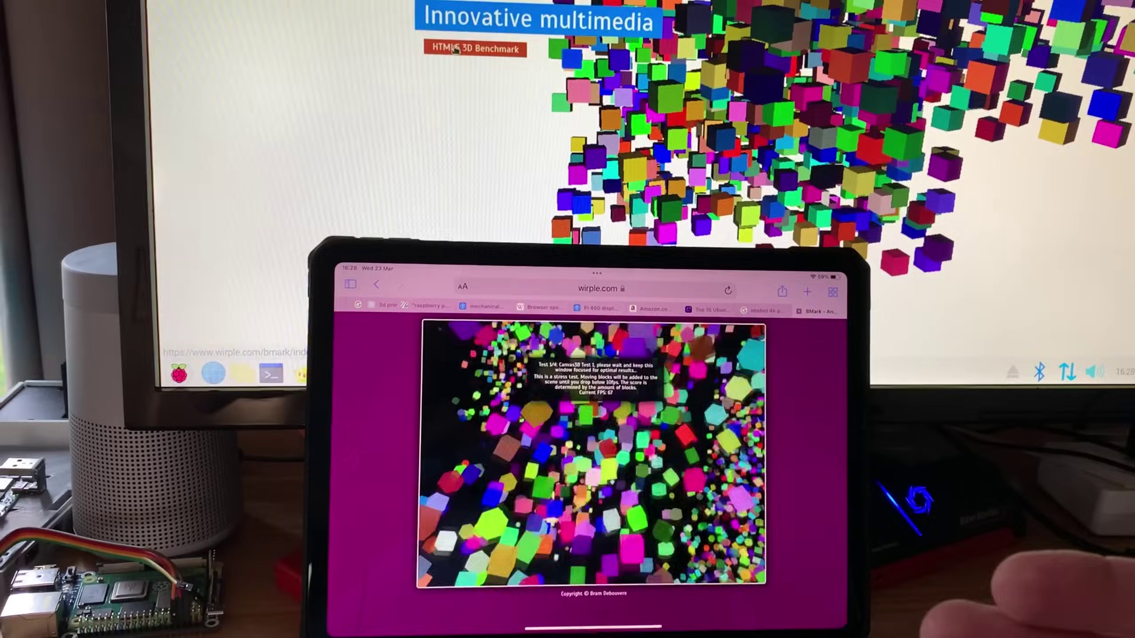
{"action": "left_click", "coordinate": [433, 75]}
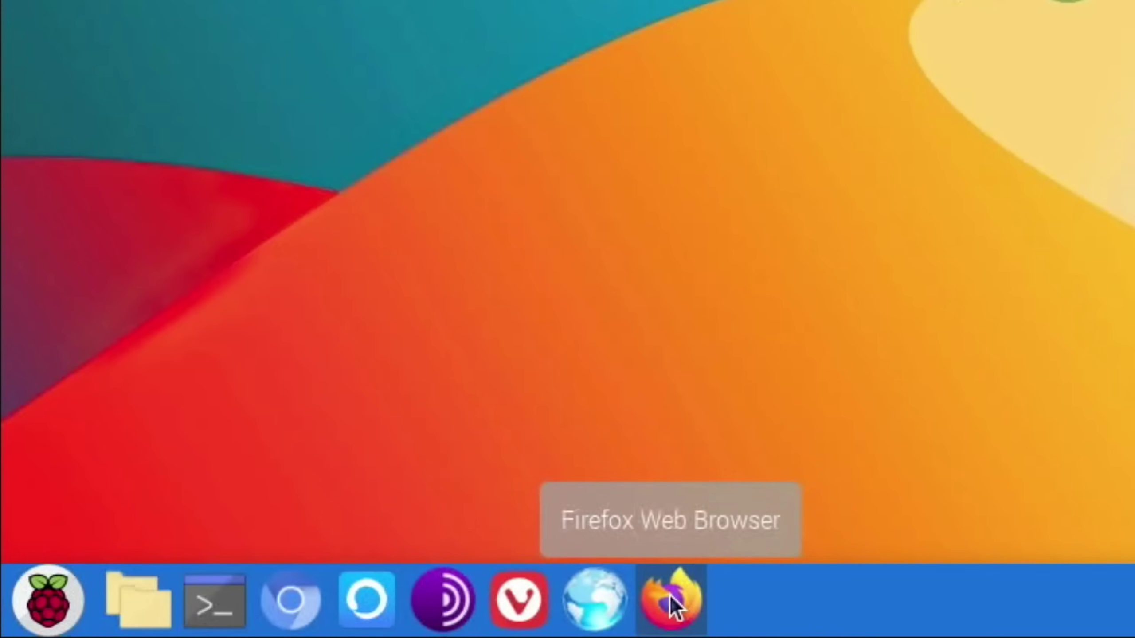
- Launch Pi-Apps from Accessories and browse the browsers in its Internet > Browsers category
{"action": "left_click", "coordinate": [44, 589]}
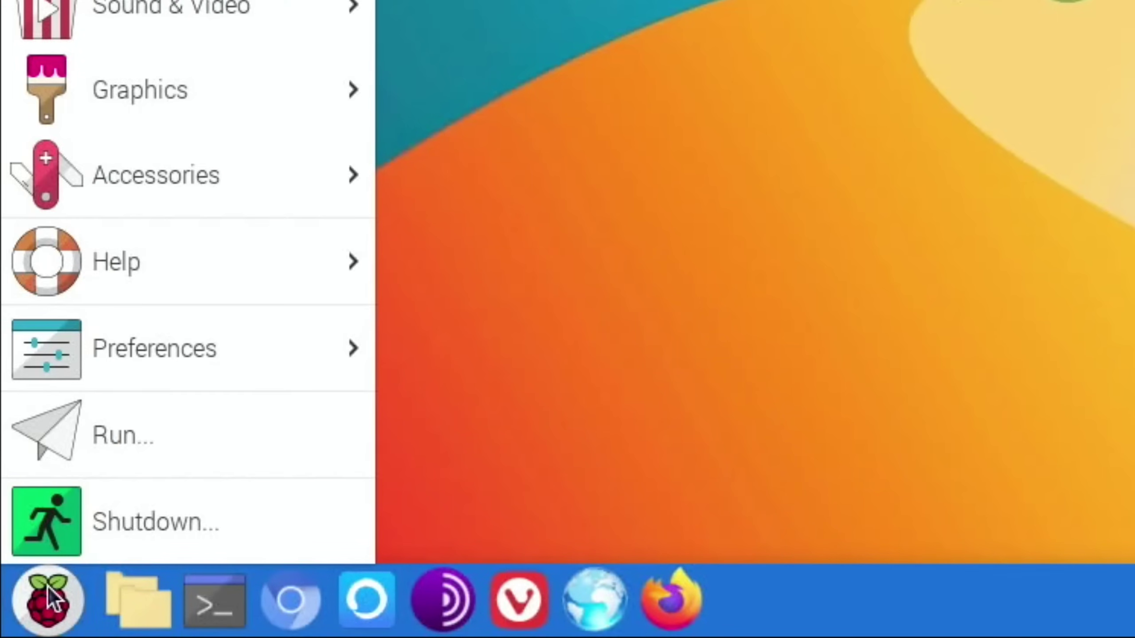
{"action": "mouse_move", "coordinate": [138, 222]}
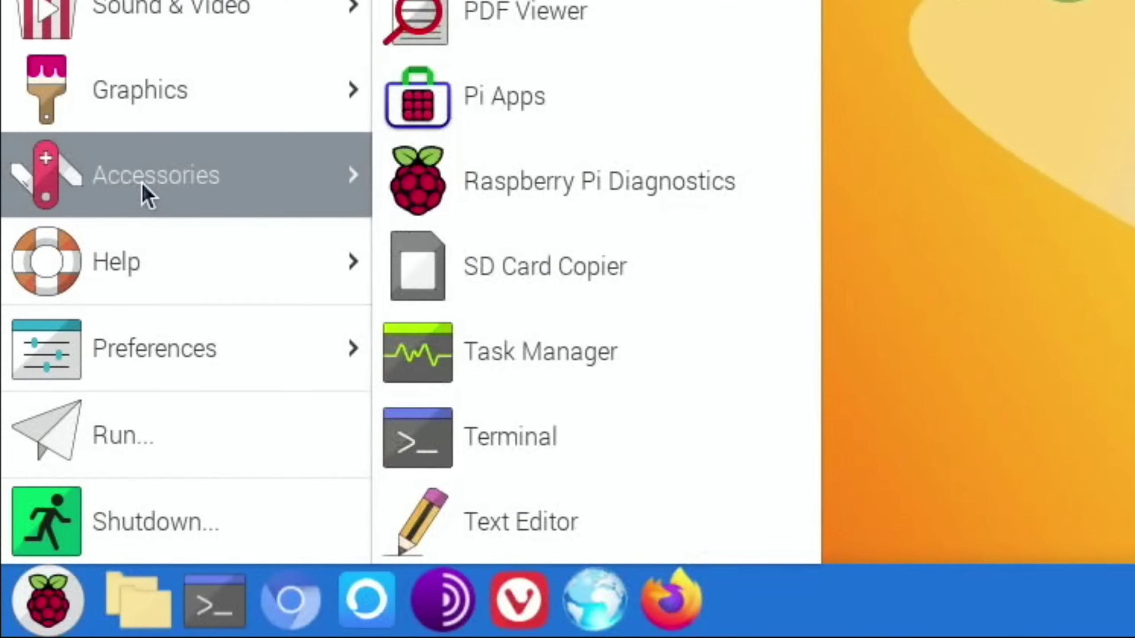
{"action": "left_click", "coordinate": [473, 96]}
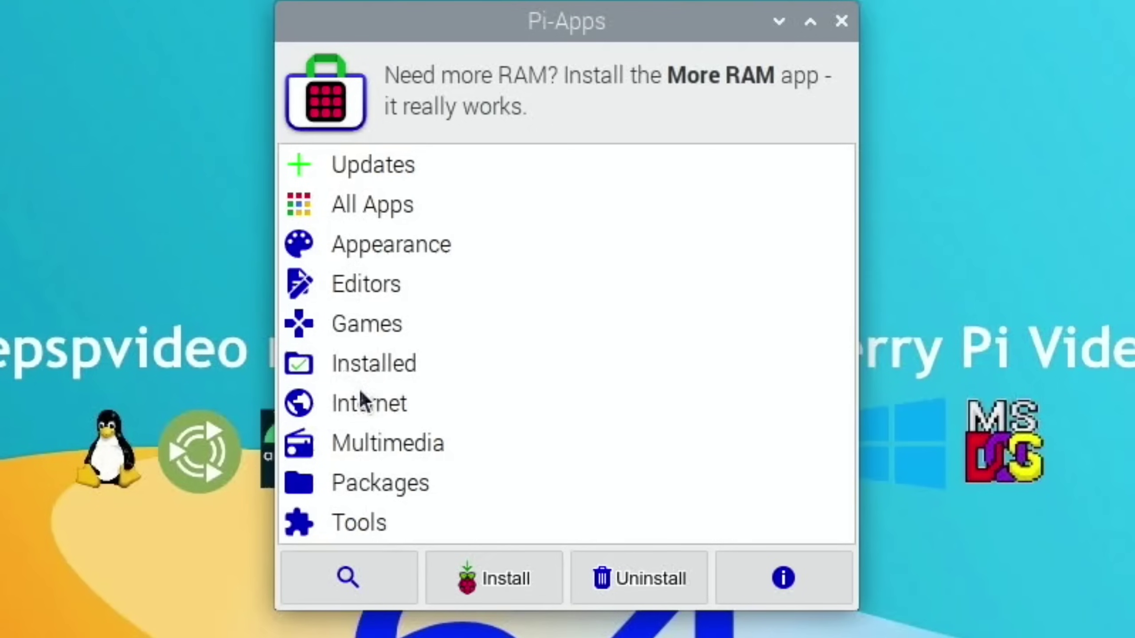
{"action": "double_click", "coordinate": [479, 353]}
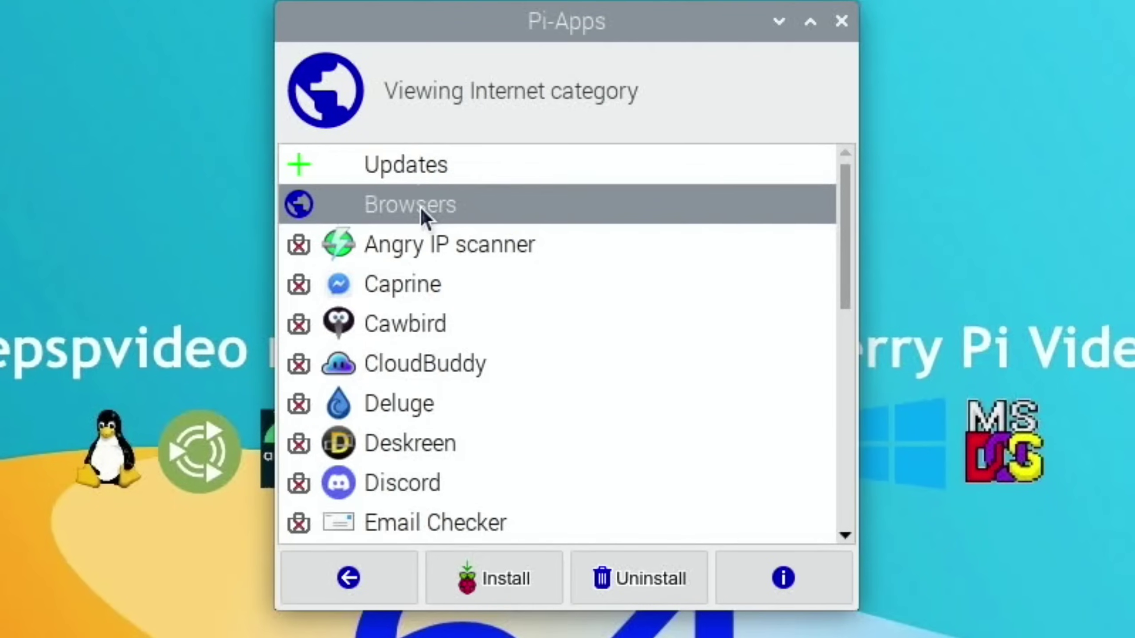
{"action": "double_click", "coordinate": [420, 206]}
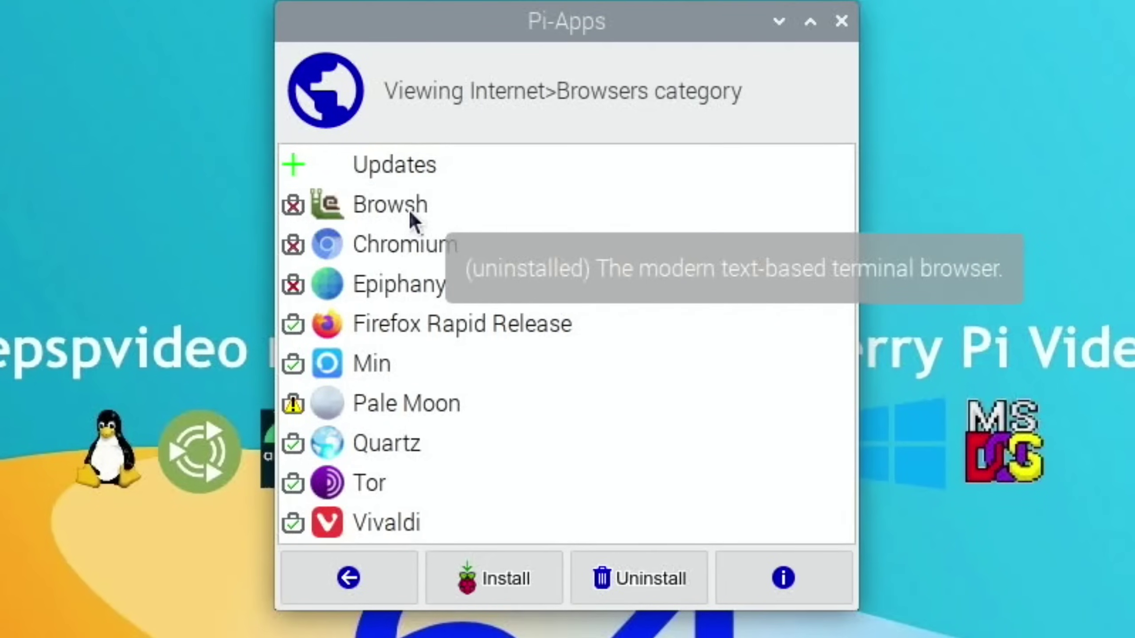
{"action": "mouse_move", "coordinate": [410, 251]}
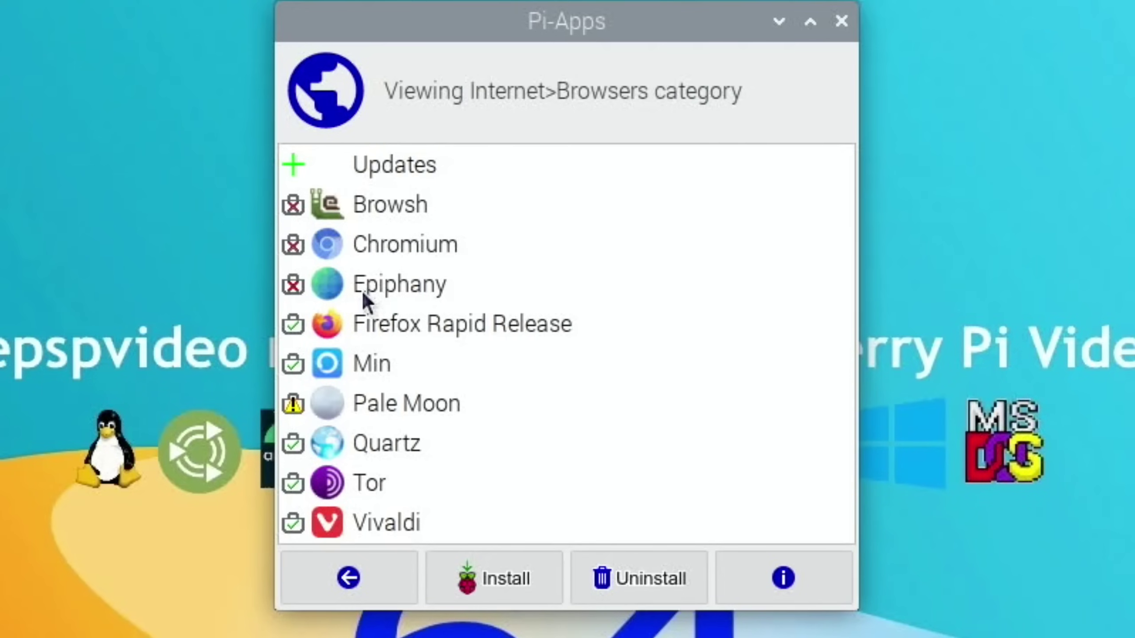
- Close Pi-Apps, launch Min and run the Speedometer 2.0 test, which scores 19.9
{"action": "mouse_move", "coordinate": [364, 301]}
{"action": "mouse_move", "coordinate": [388, 406]}
{"action": "left_click", "coordinate": [839, 22]}
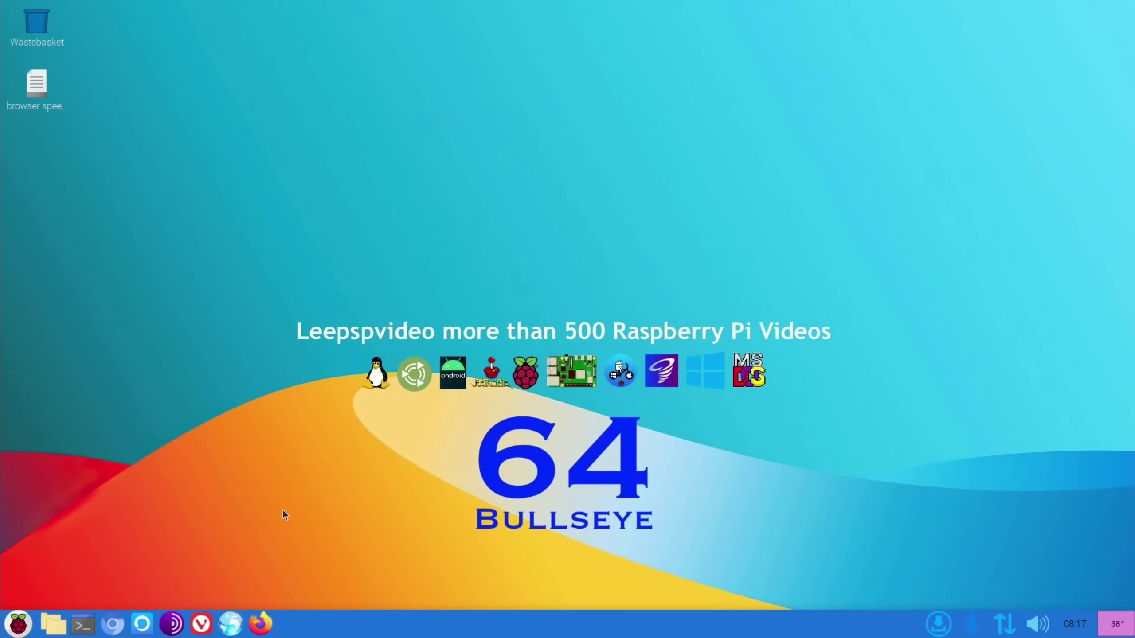
{"action": "left_click", "coordinate": [141, 623]}
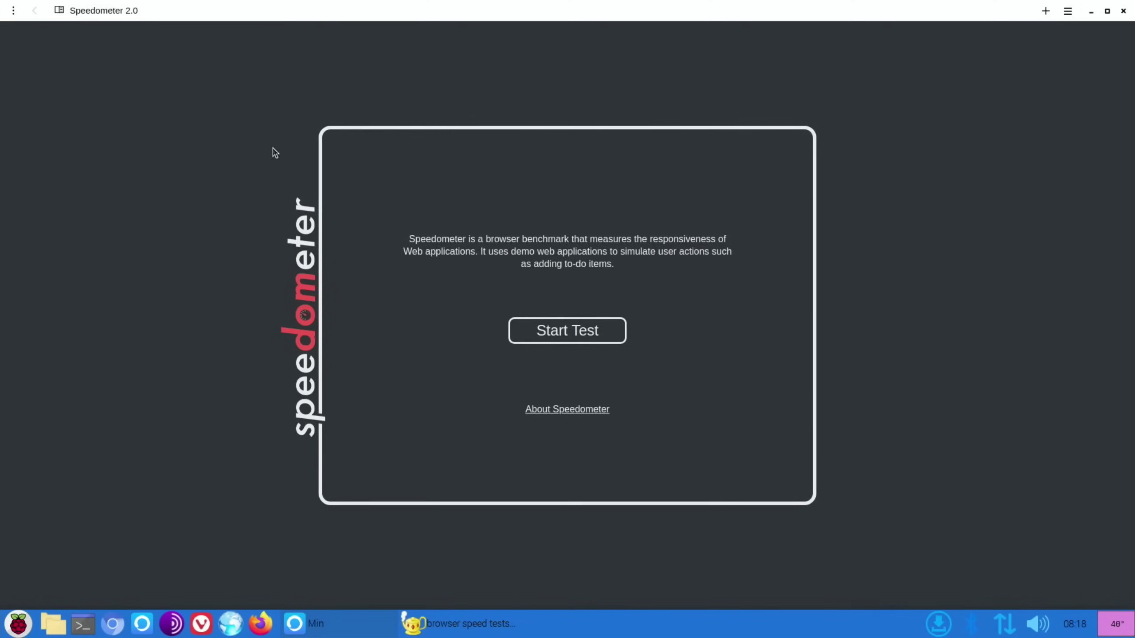
{"action": "left_click", "coordinate": [554, 333]}
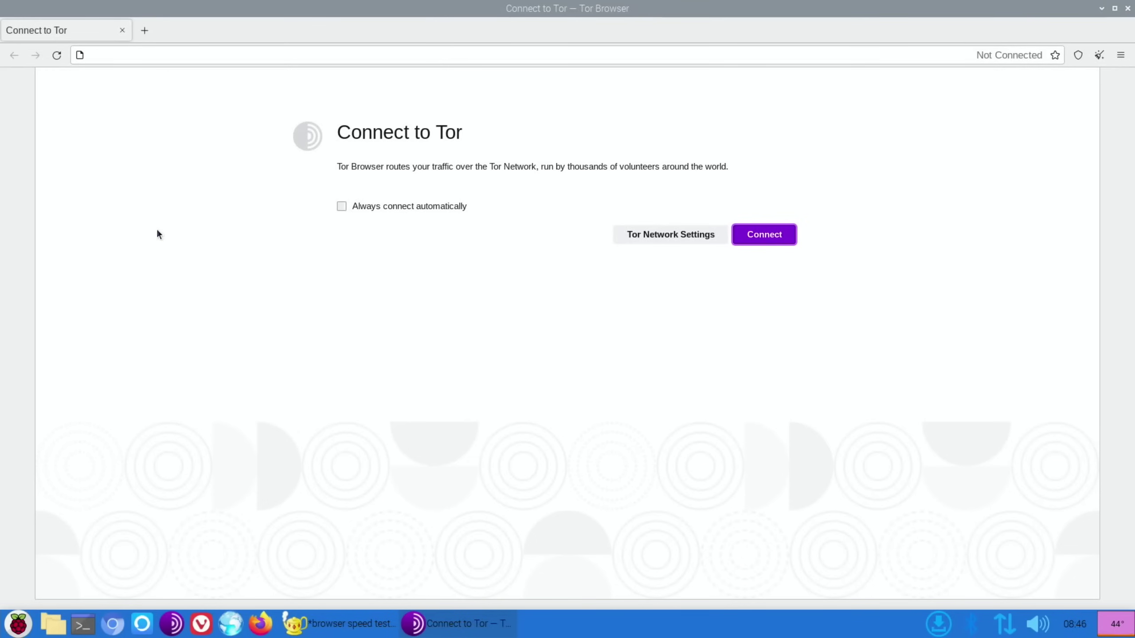
- Connect Tor Browser to the Tor network and run Speedometer 2.0, scoring 13.3
{"action": "left_click", "coordinate": [749, 236]}
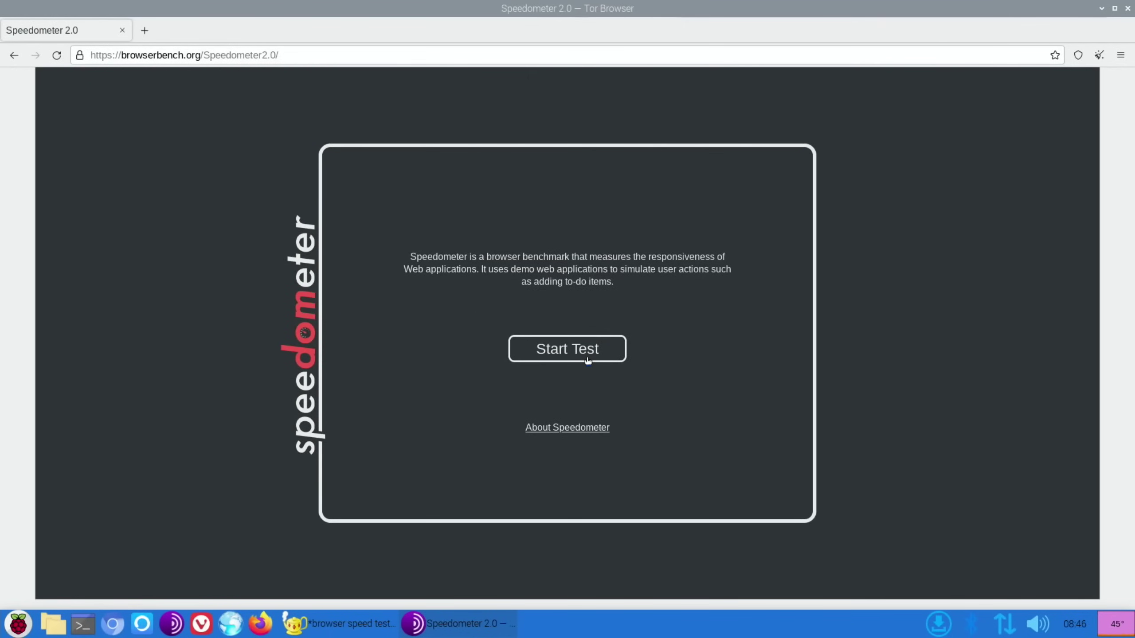
{"action": "left_click", "coordinate": [547, 353]}
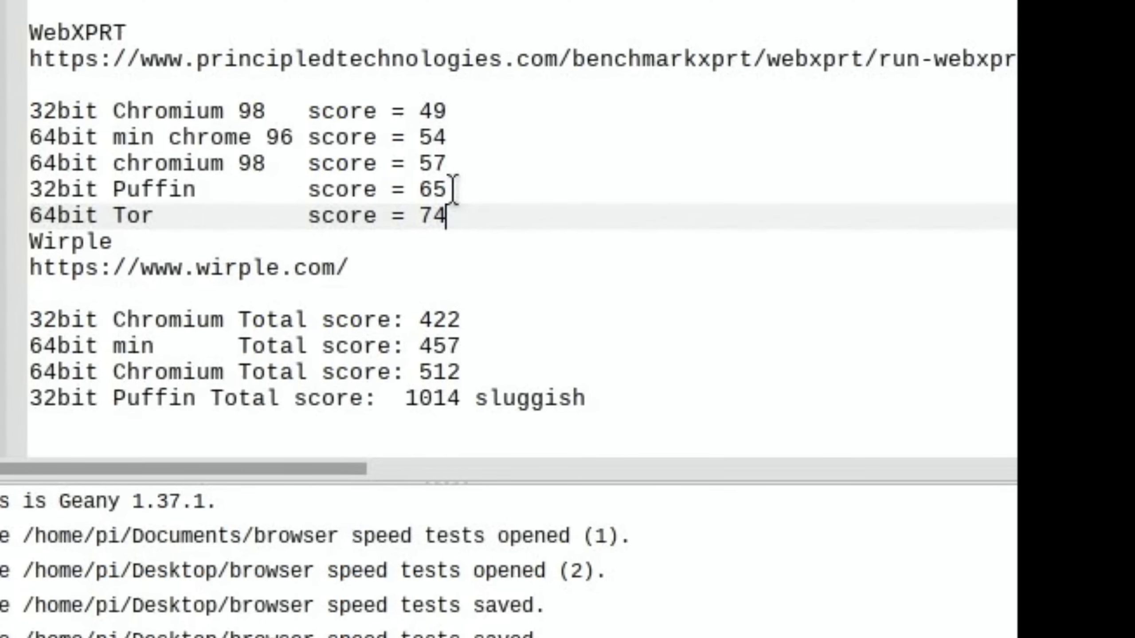
- Scroll up in the notes and launch Vivaldi from the taskbar for its benchmarks
{"action": "scroll", "coordinate": [453, 190], "scroll_direction": "up", "scroll_amount": 6}
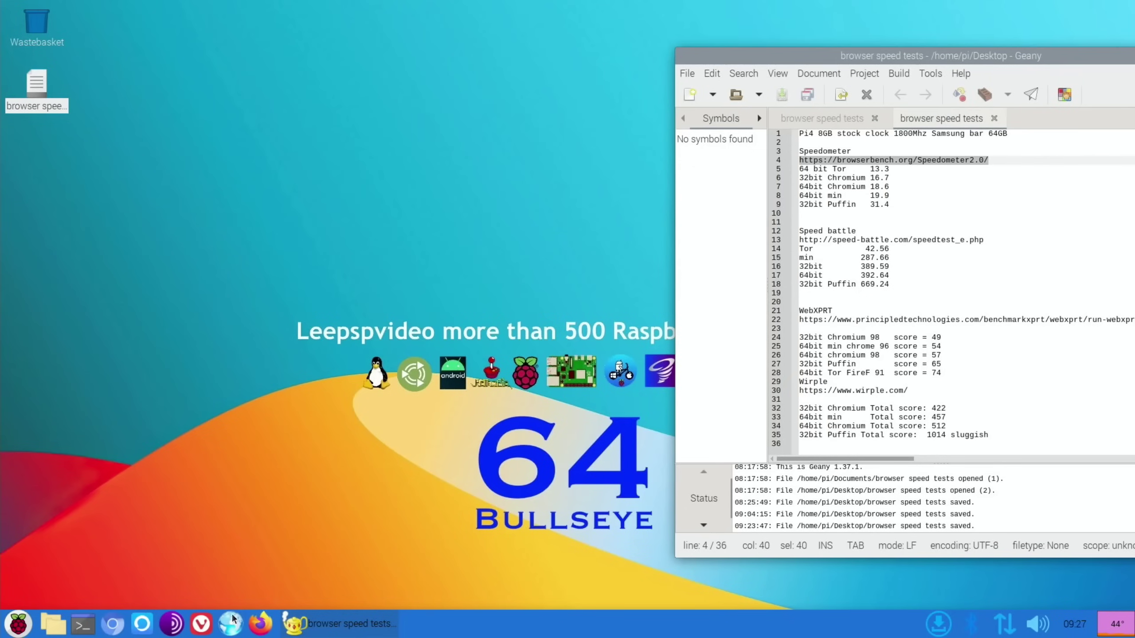
{"action": "left_click", "coordinate": [201, 623]}
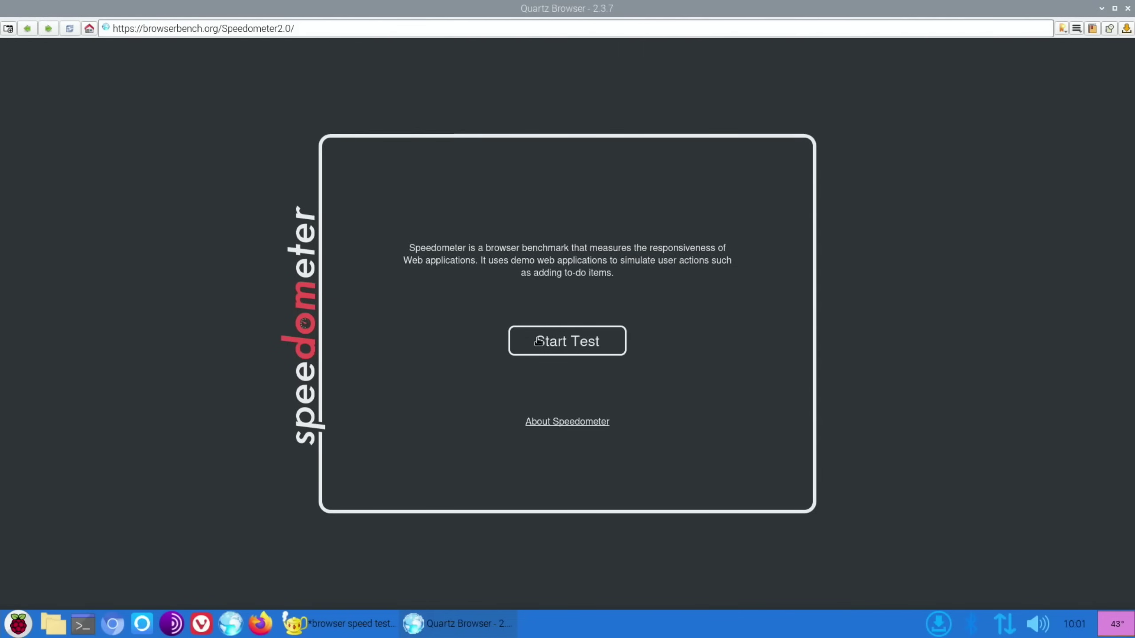
- Start the Speedometer benchmark run in Quartz Browser
{"action": "left_click", "coordinate": [538, 341]}
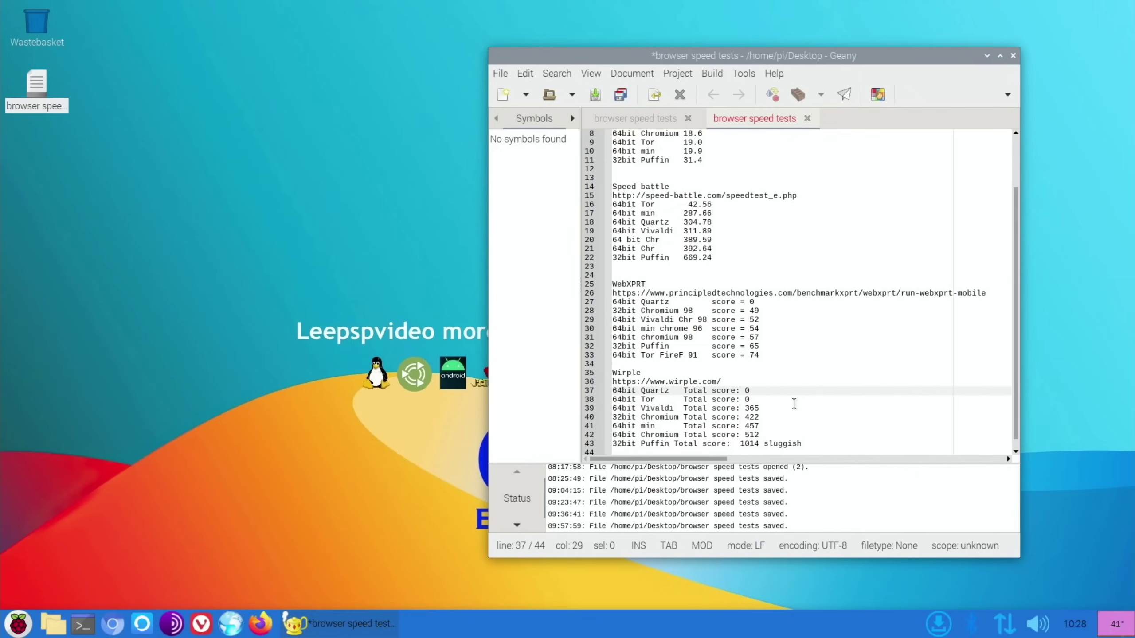
- Launch Firefox, close its Privacy Notice tab and run Speedometer 2.0, scoring 15.7
{"action": "left_click", "coordinate": [261, 626]}
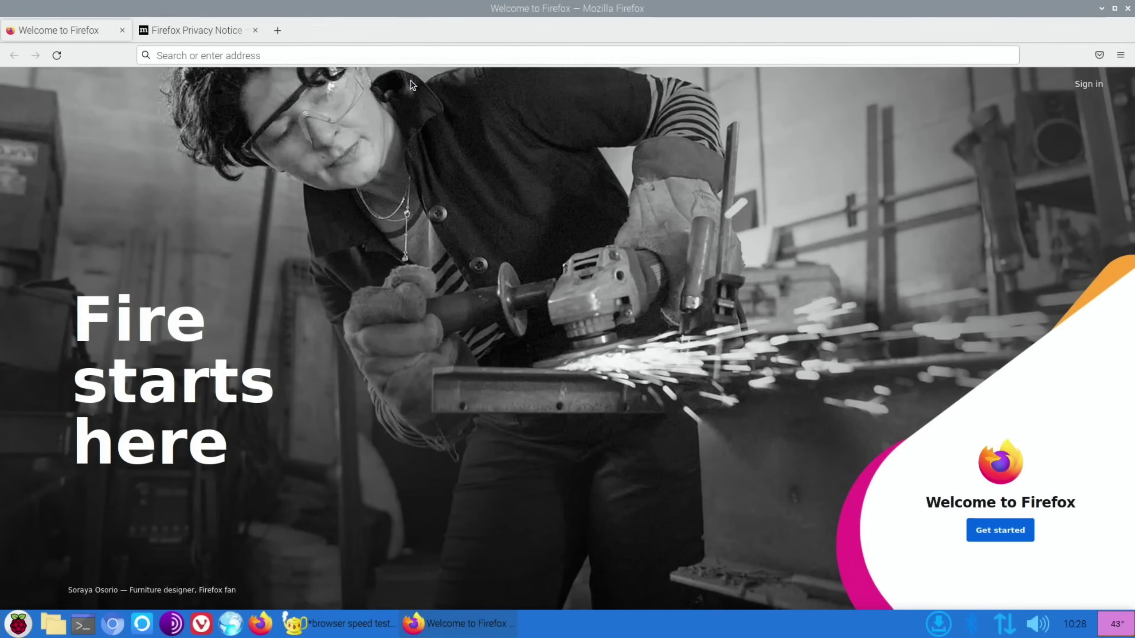
{"action": "left_click", "coordinate": [254, 30]}
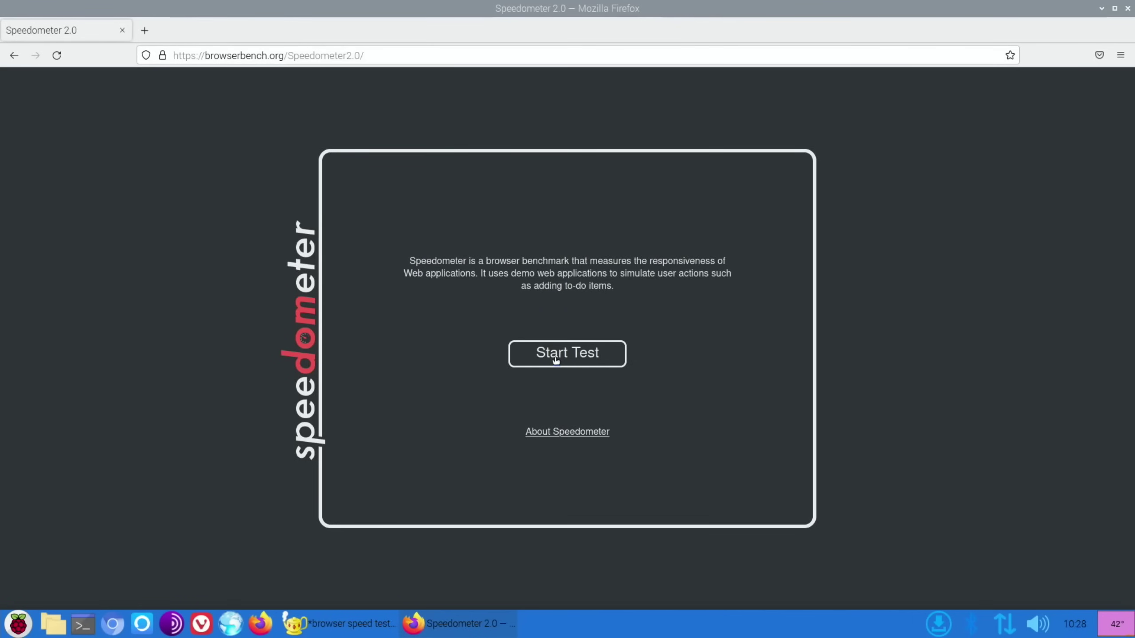
{"action": "left_click", "coordinate": [557, 360]}
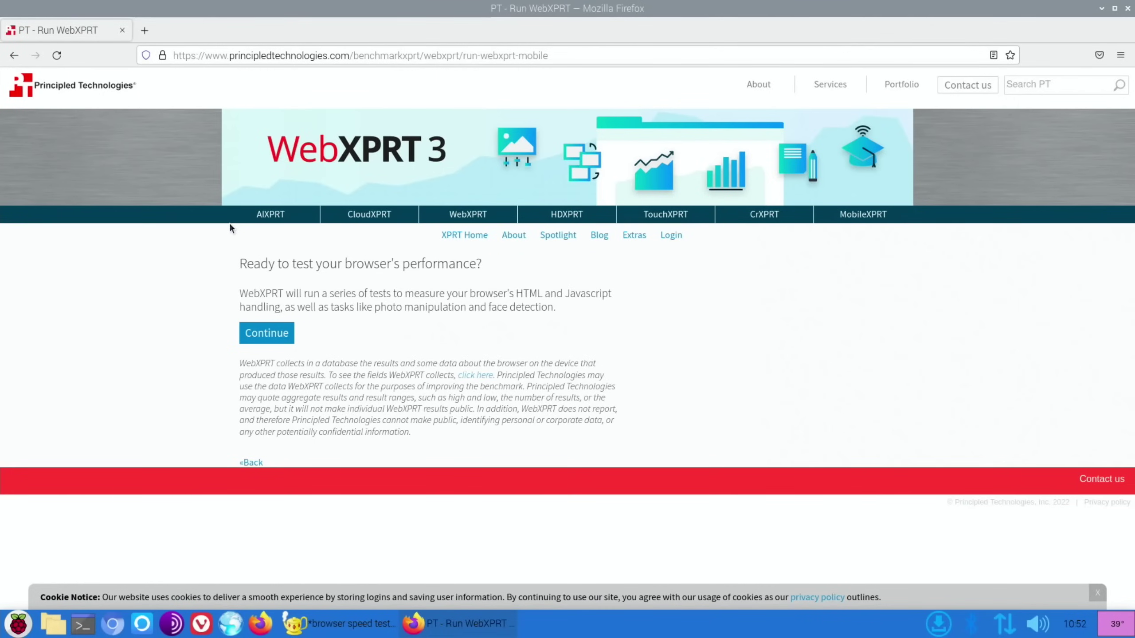
- Start the WebXPRT 3 benchmark in Firefox, which scores 57
{"action": "left_click", "coordinate": [253, 335]}
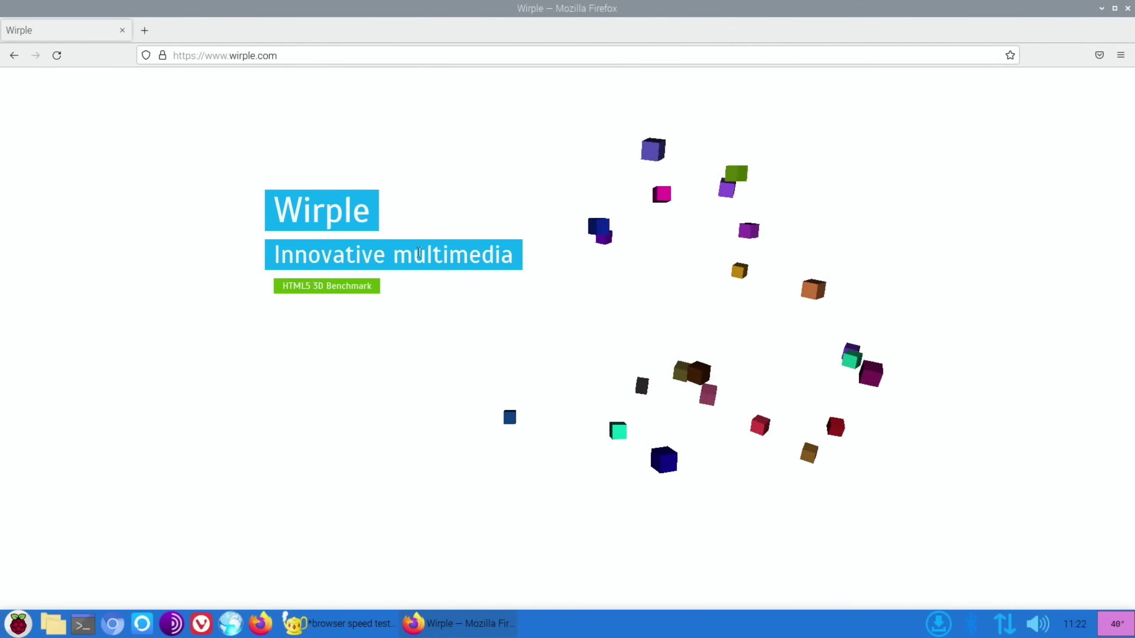
- Open Wirple's HTML5 3D Benchmark in Firefox, which totals 249
{"action": "left_click", "coordinate": [359, 293]}
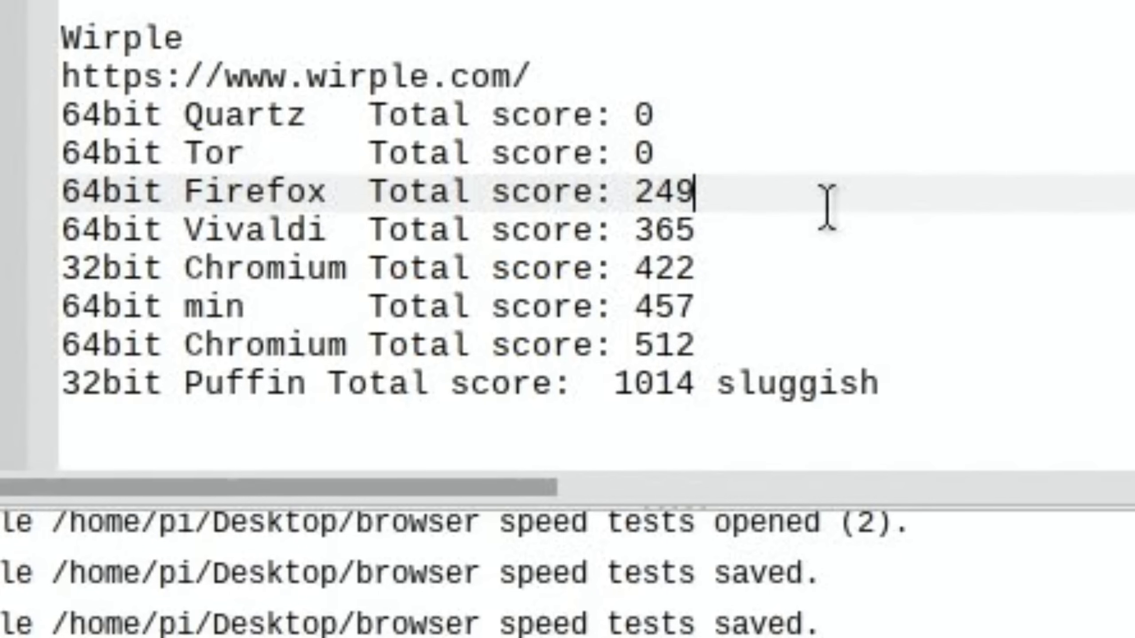
{"action": "scroll", "coordinate": [895, 154], "scroll_direction": "down", "scroll_amount": 5}
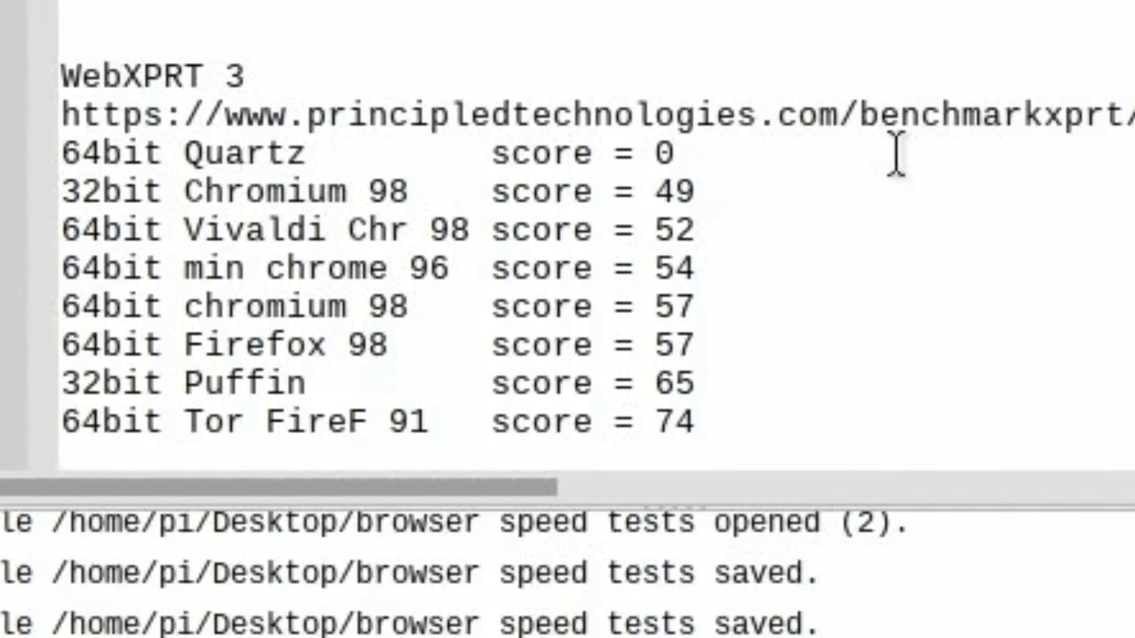